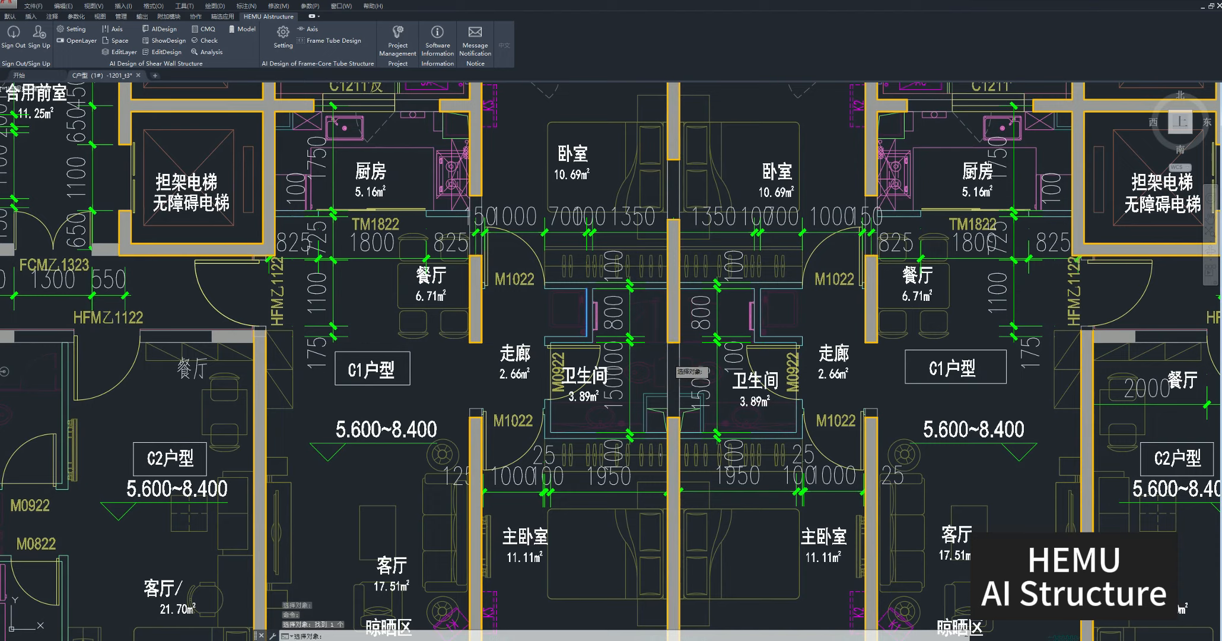
Obtain the building wall layer names by picking the remaining walls in the floor plan.
middle_click_drag(151, 352, 515, 365)
left_click(437, 387)
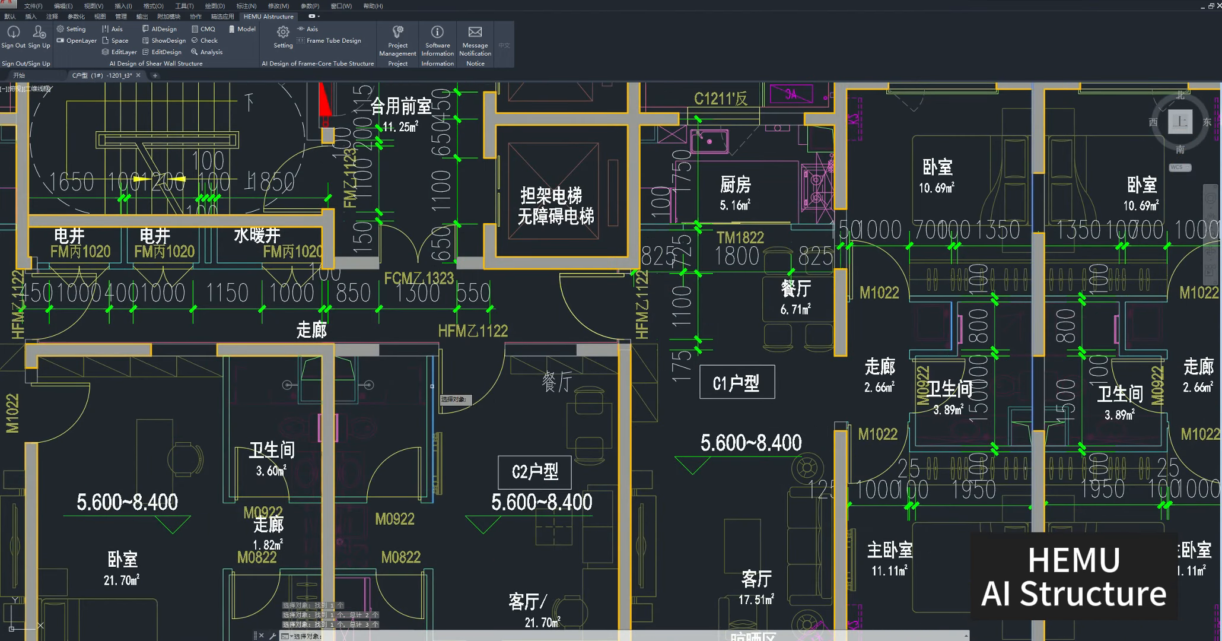
right_click(497, 414)
Set the door and window layer and the balcony component layer to A-DOOR, sampled from objects in the plan.
left_click(465, 283)
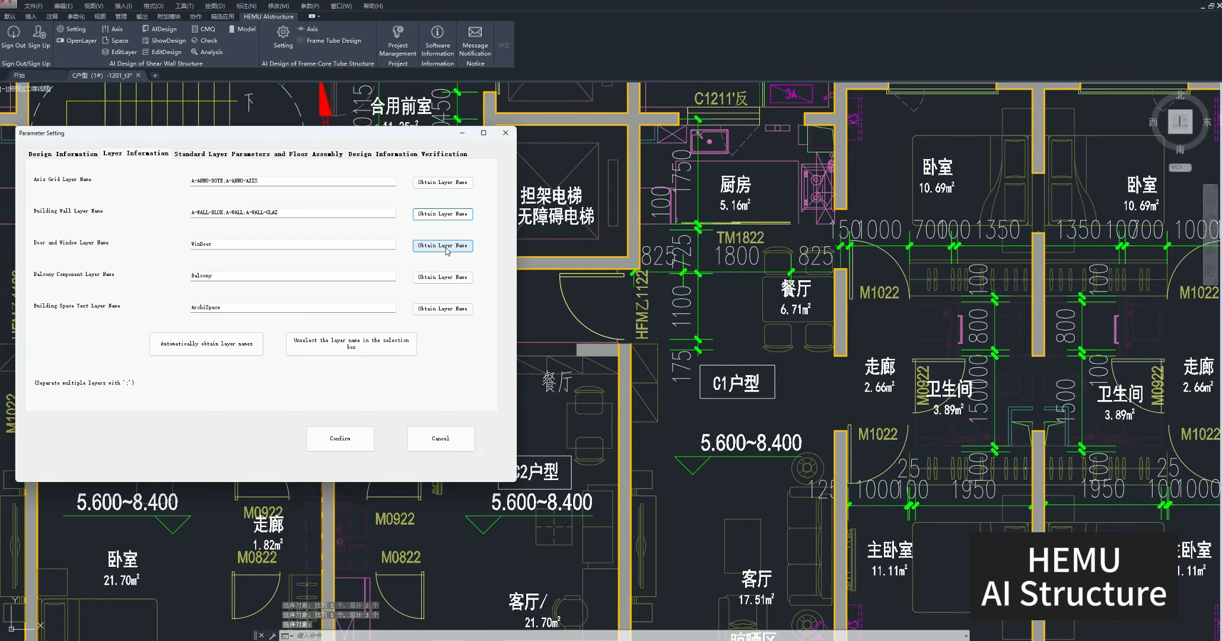
left_click(538, 297)
left_click(585, 298)
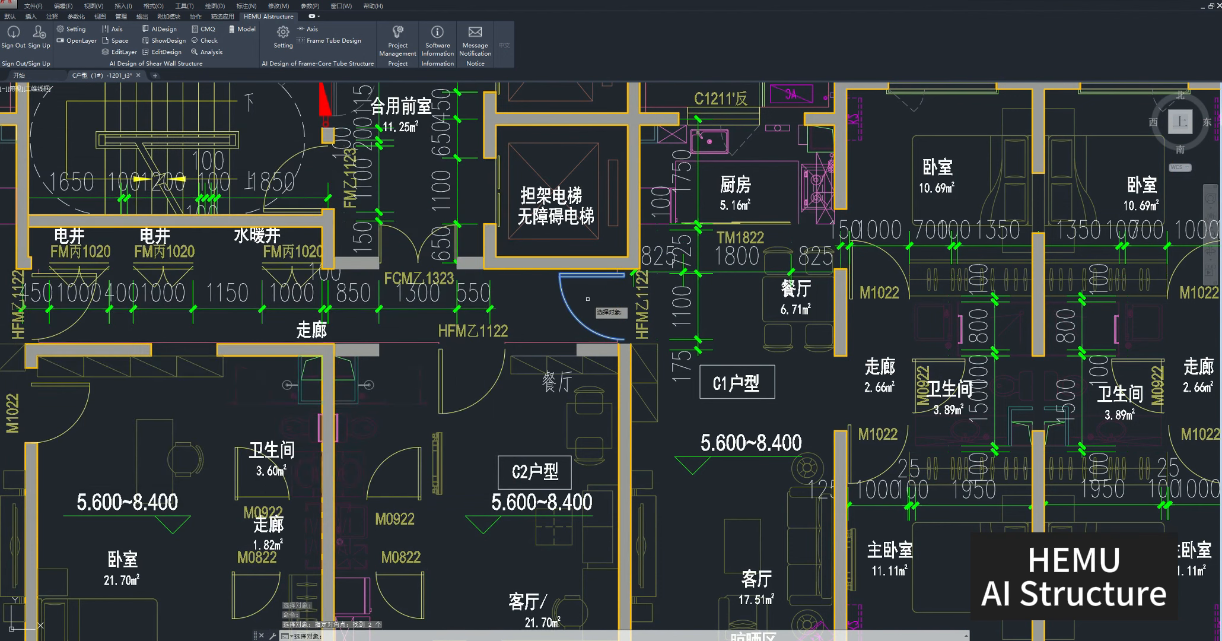
right_click(586, 298)
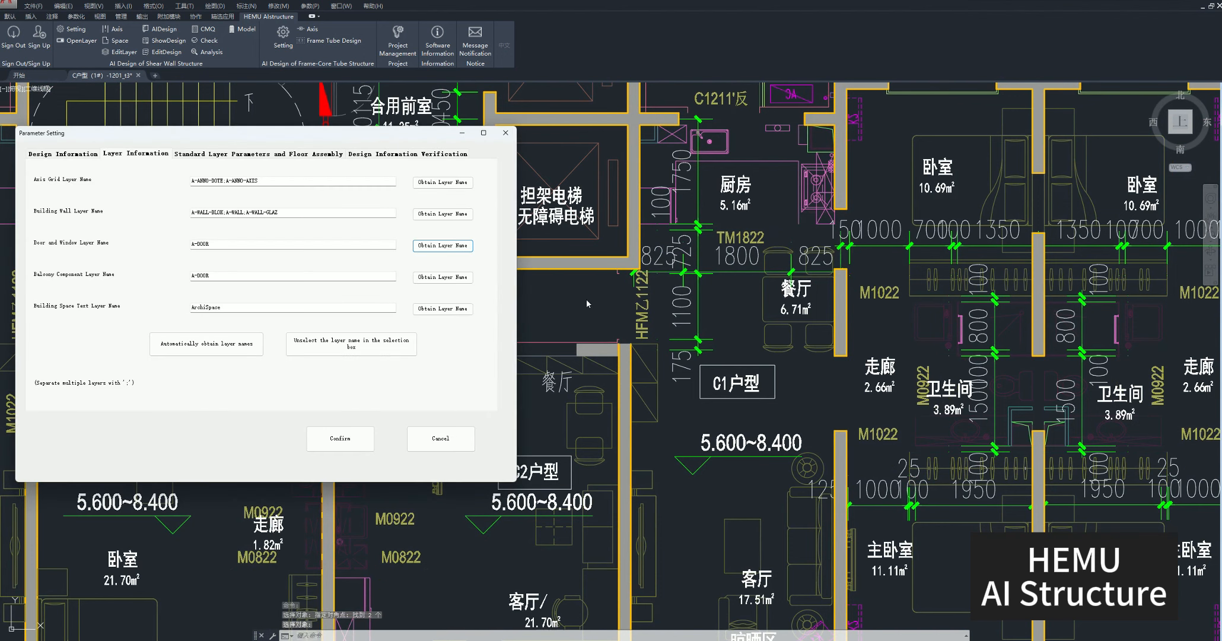
Set the building space text layer by sampling the elevator room label in the plan.
left_click(437, 310)
left_click(547, 198)
right_click(541, 194)
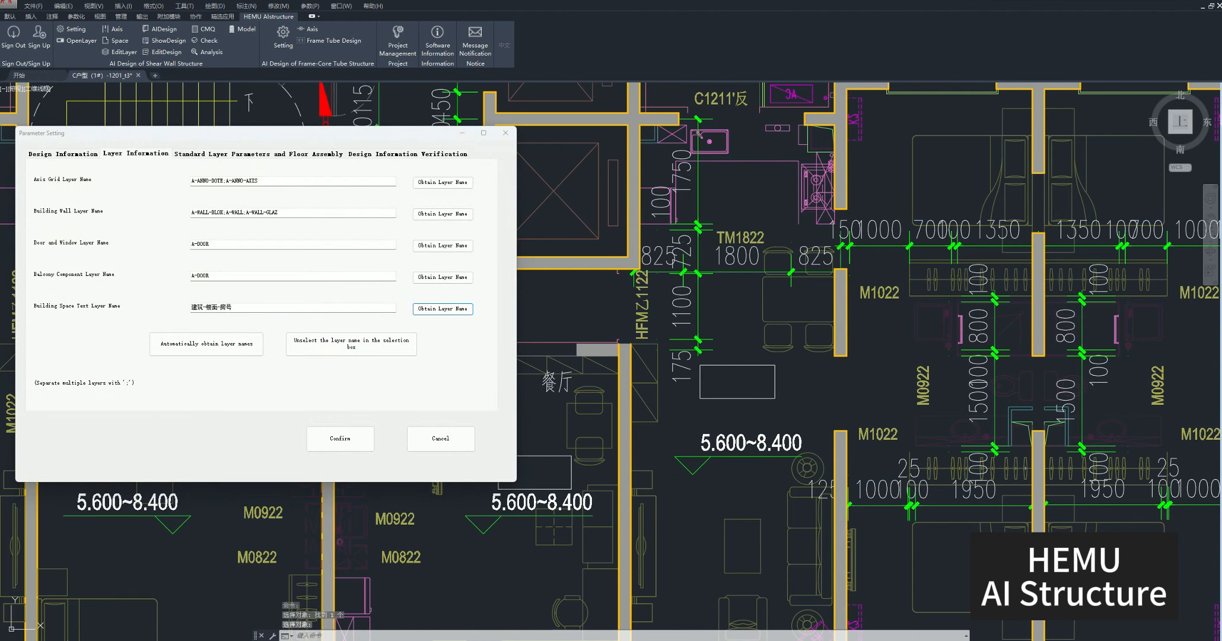
Isolate the configured layers and check the extracted linework across the whole floor plan.
left_click(72, 41)
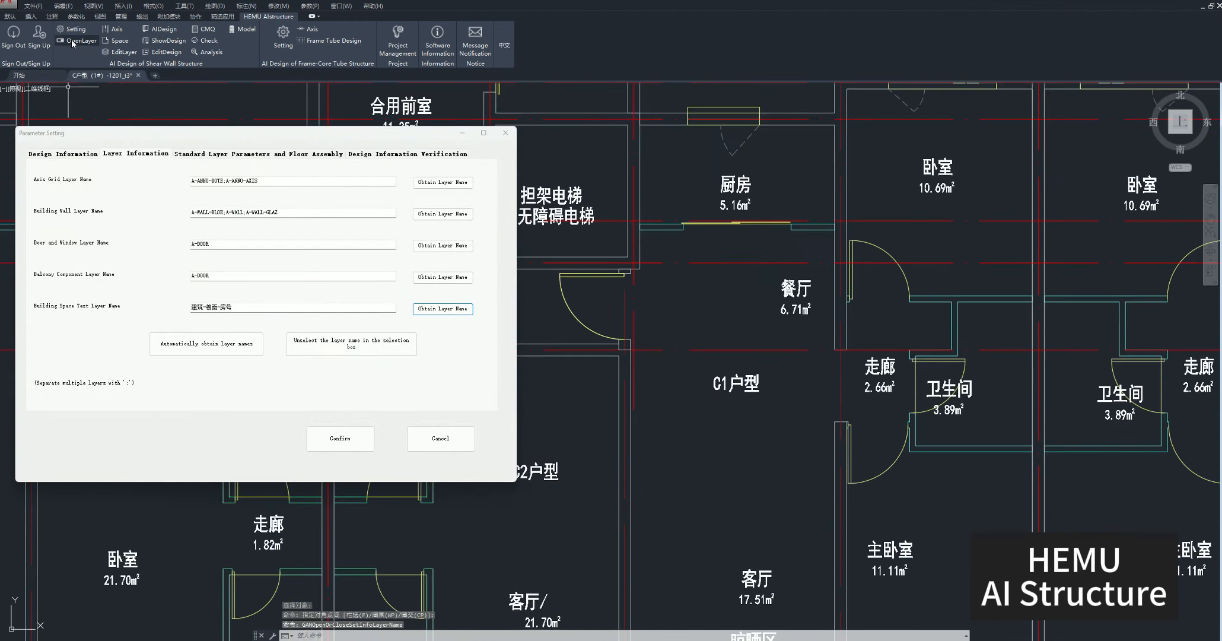
scroll(650, 299, "down", 5)
middle_click_drag(725, 311, 611, 360)
middle_click_drag(829, 359, 503, 352)
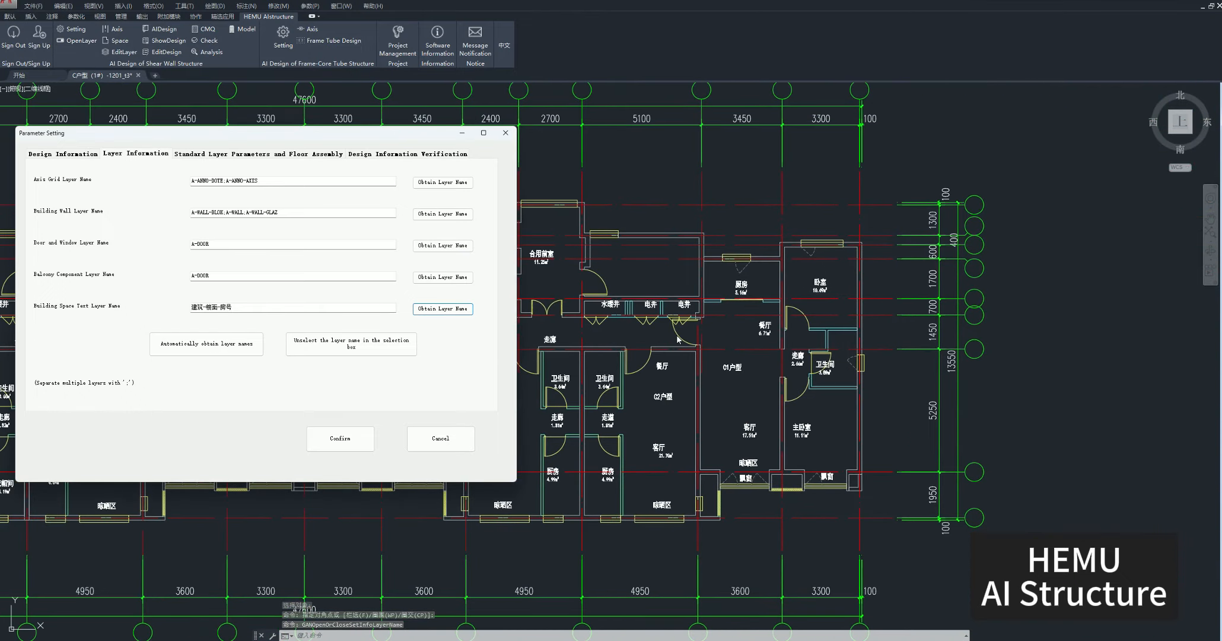
middle_click_drag(678, 339, 908, 326)
mouse_move(642, 329)
middle_mouse_down()
mouse_move(802, 330)
mouse_move(626, 312)
middle_mouse_up()
Confirm the layer parameter settings and display only the configured layers in the drawing.
left_click(338, 437)
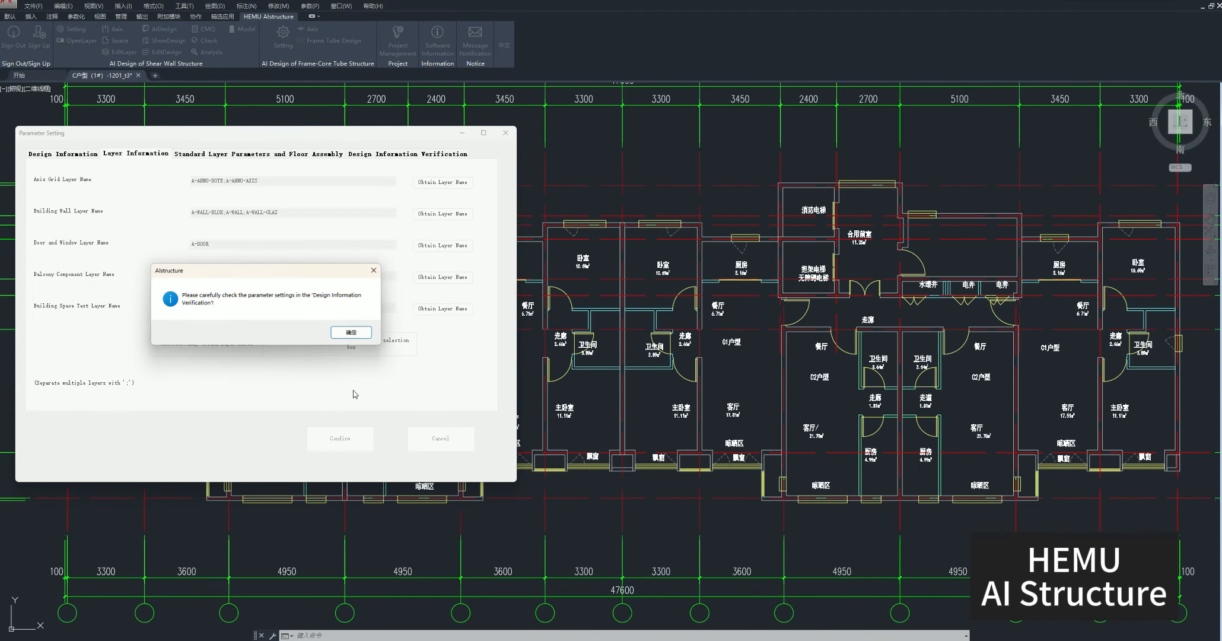
left_click(350, 333)
left_click(71, 40)
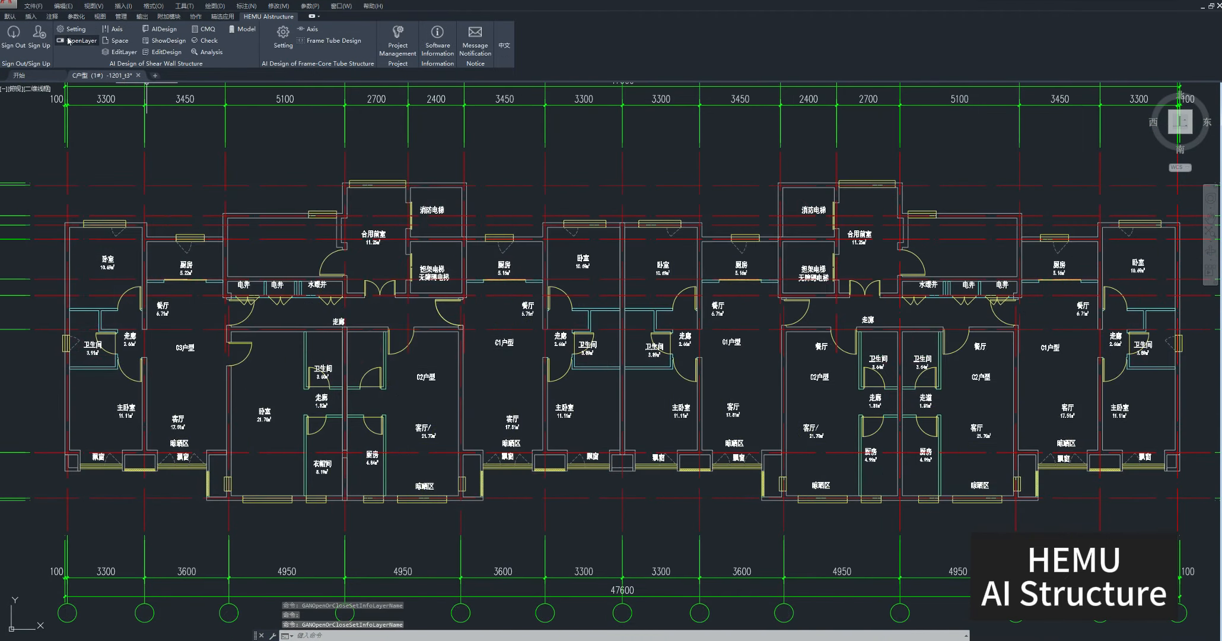
Extract the building component axes for the whole first floor plan, including its dimensions and grid bubbles.
left_click(113, 29)
scroll(414, 448, "down", 3)
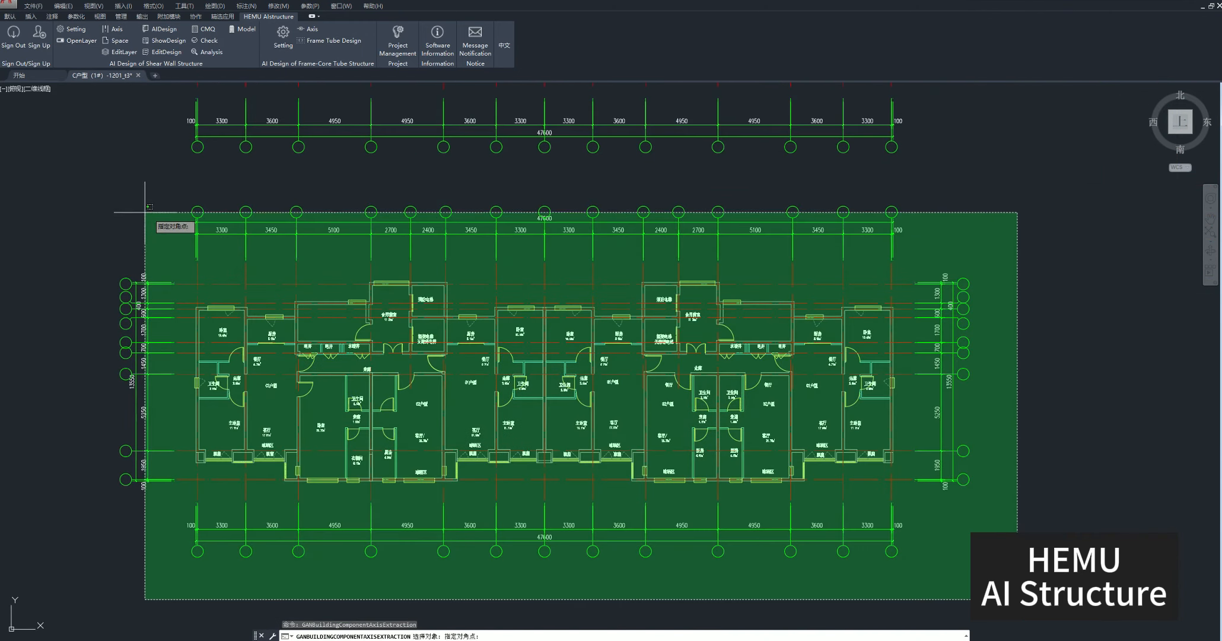
left_click(42, 165)
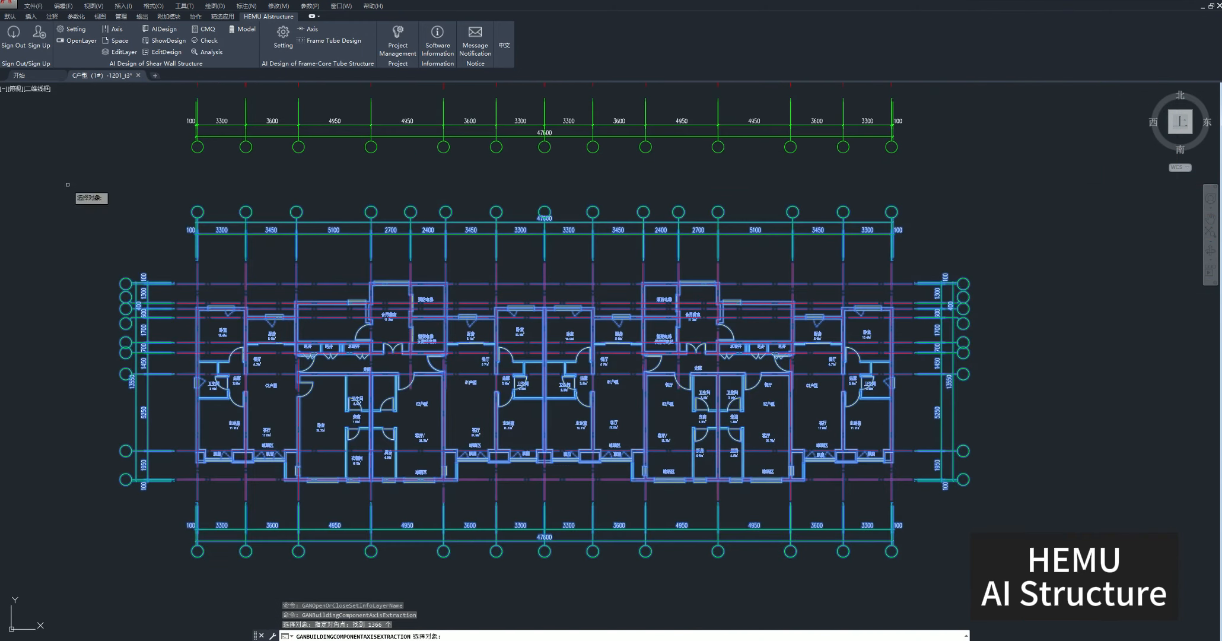
key("Return")
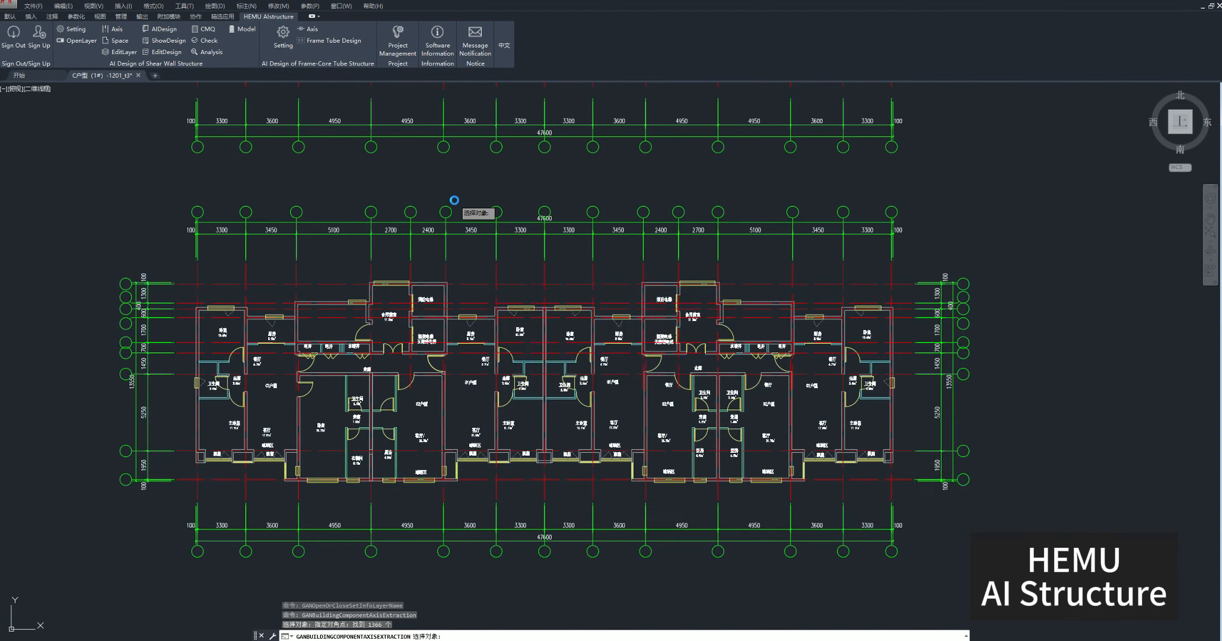
left_click(692, 354)
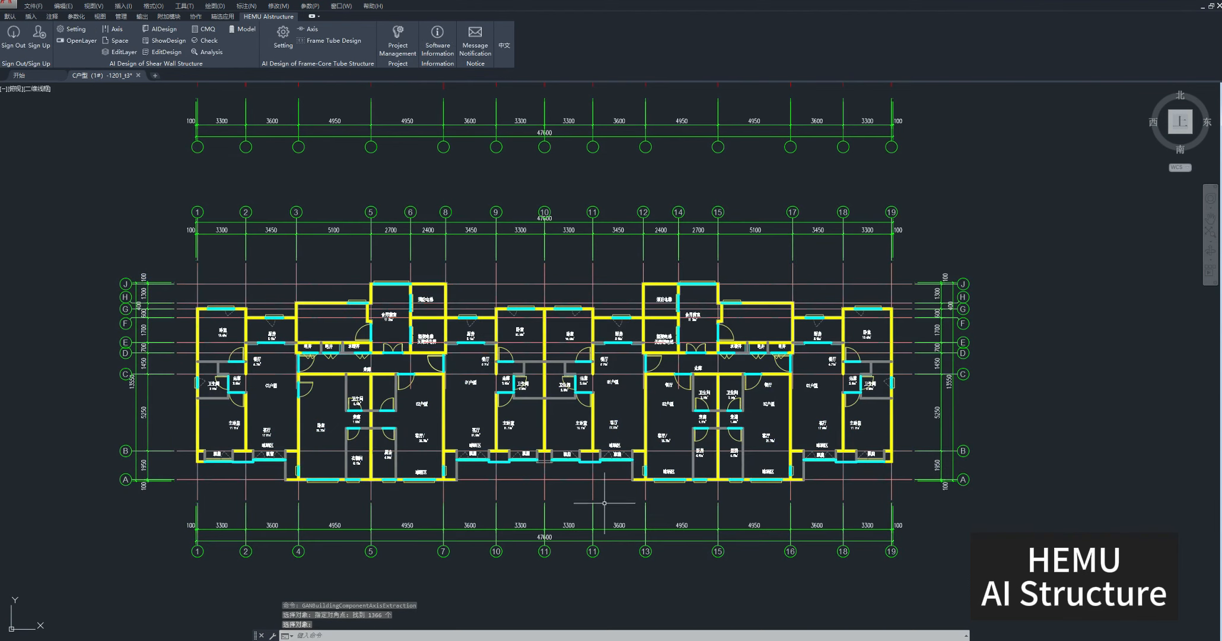
Extract the building component axes for the complete floor plan below the first one.
middle_click_drag(605, 503, 539, 322)
scroll(539, 322, "down", 2)
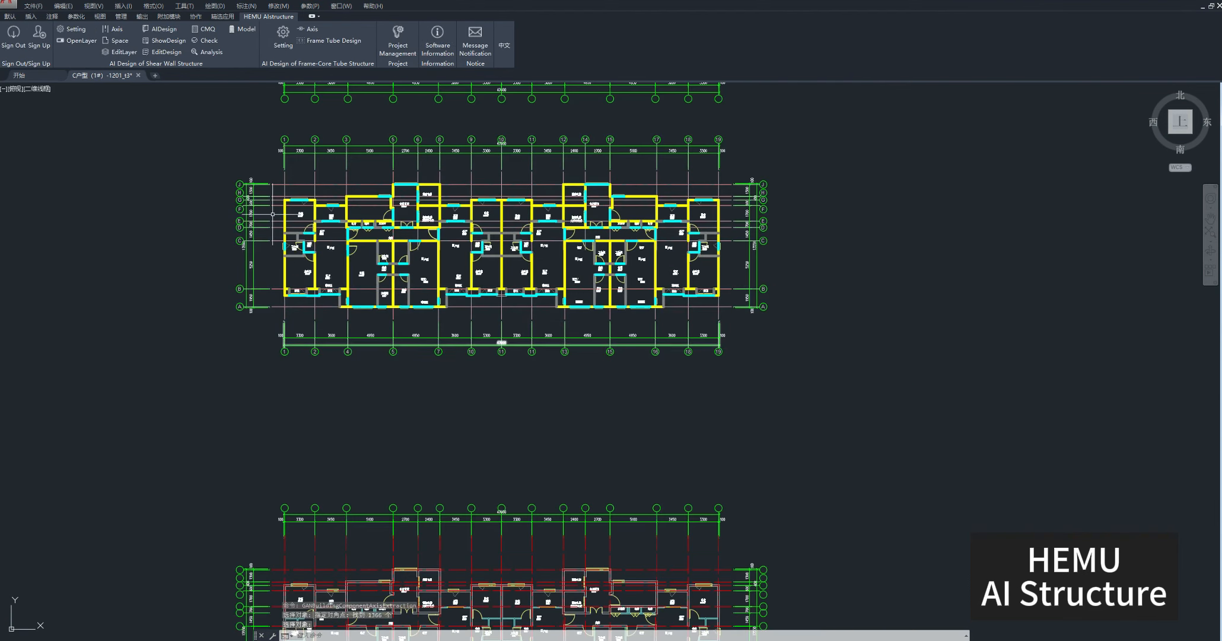
left_click(109, 30)
middle_click_drag(582, 493, 560, 283)
left_click(796, 548)
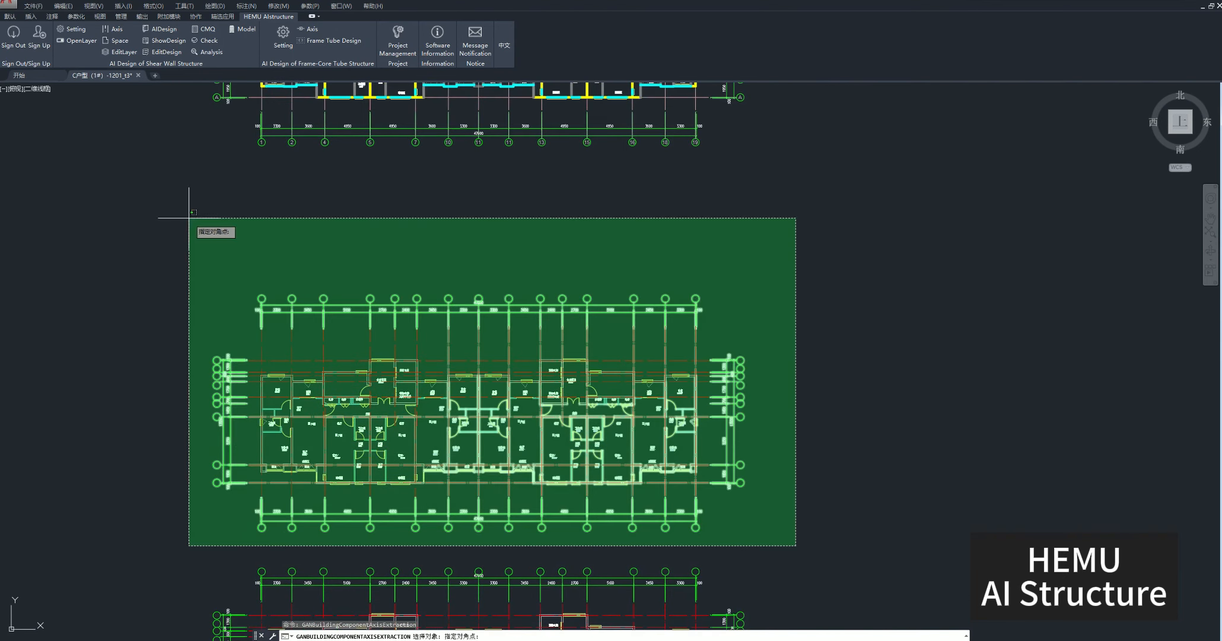
left_click(128, 183)
key("Return")
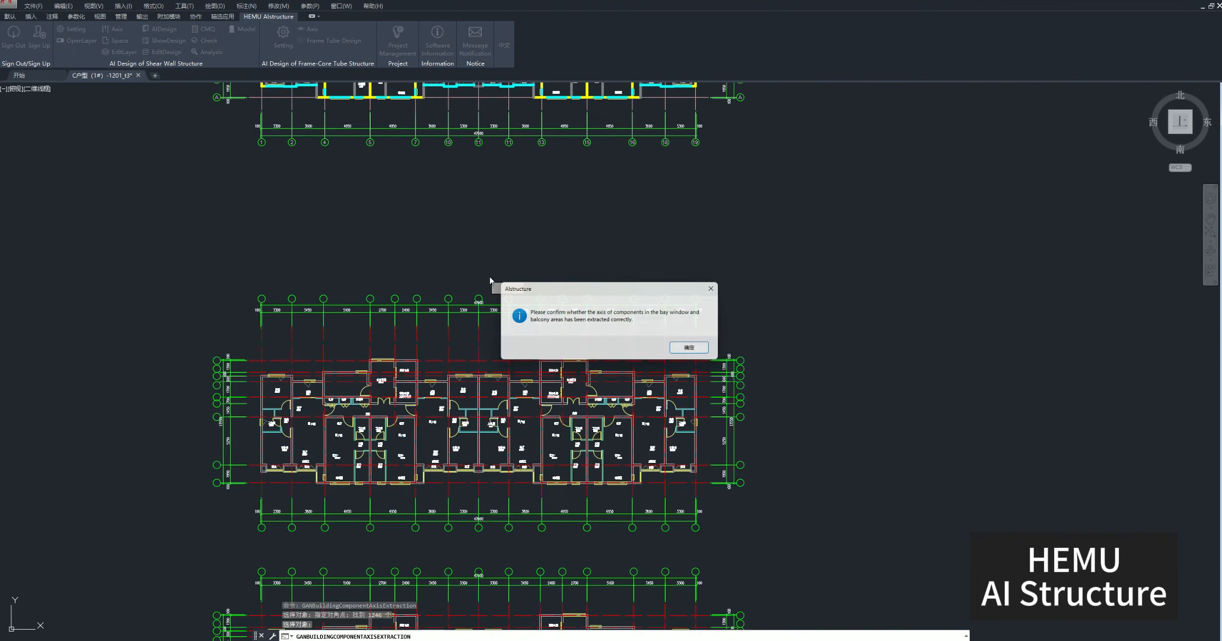
left_click(693, 349)
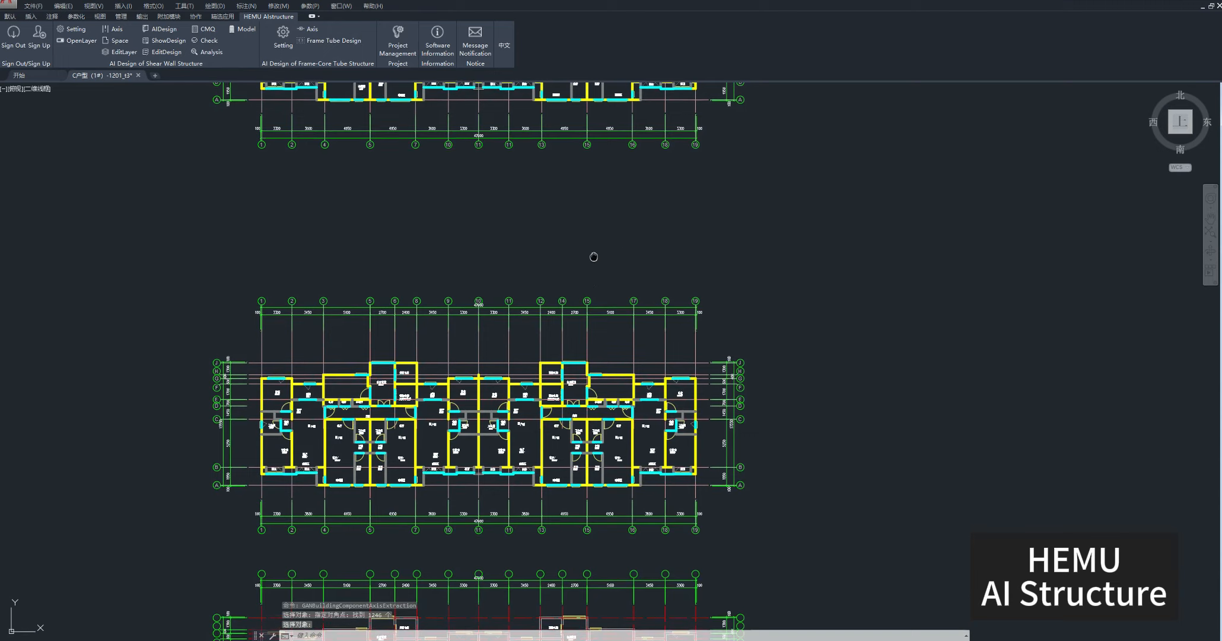
Generate the space outlines for the entire first floor plan with the Space command.
middle_click_drag(593, 259, 633, 568)
scroll(533, 368, "up", 2)
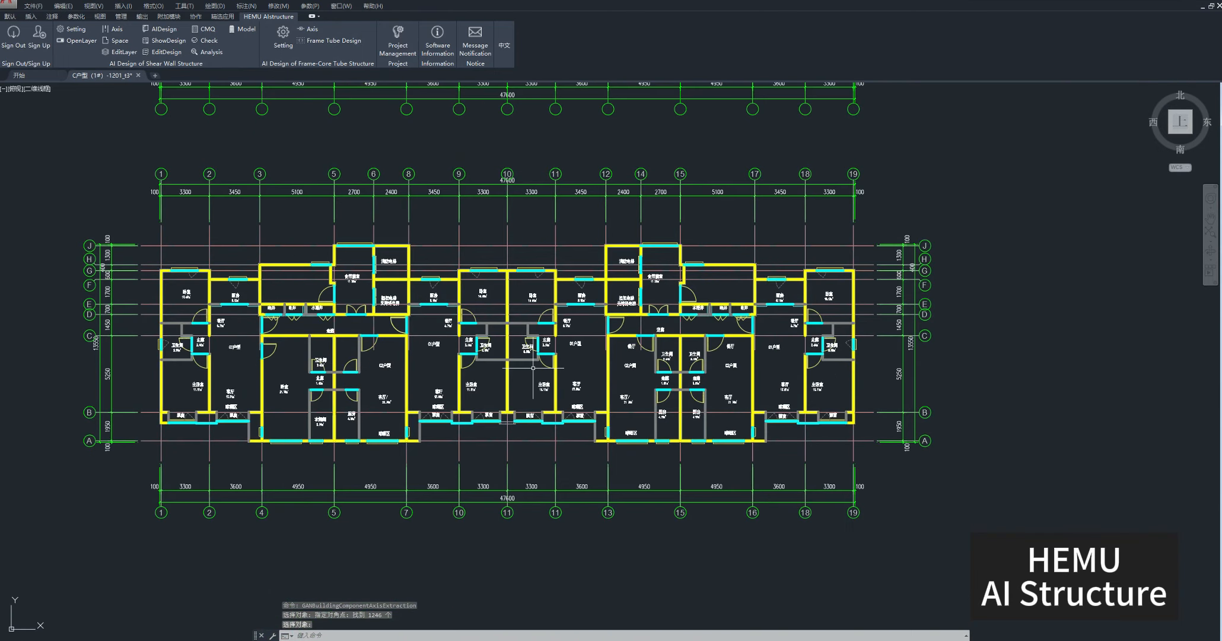
left_click(117, 40)
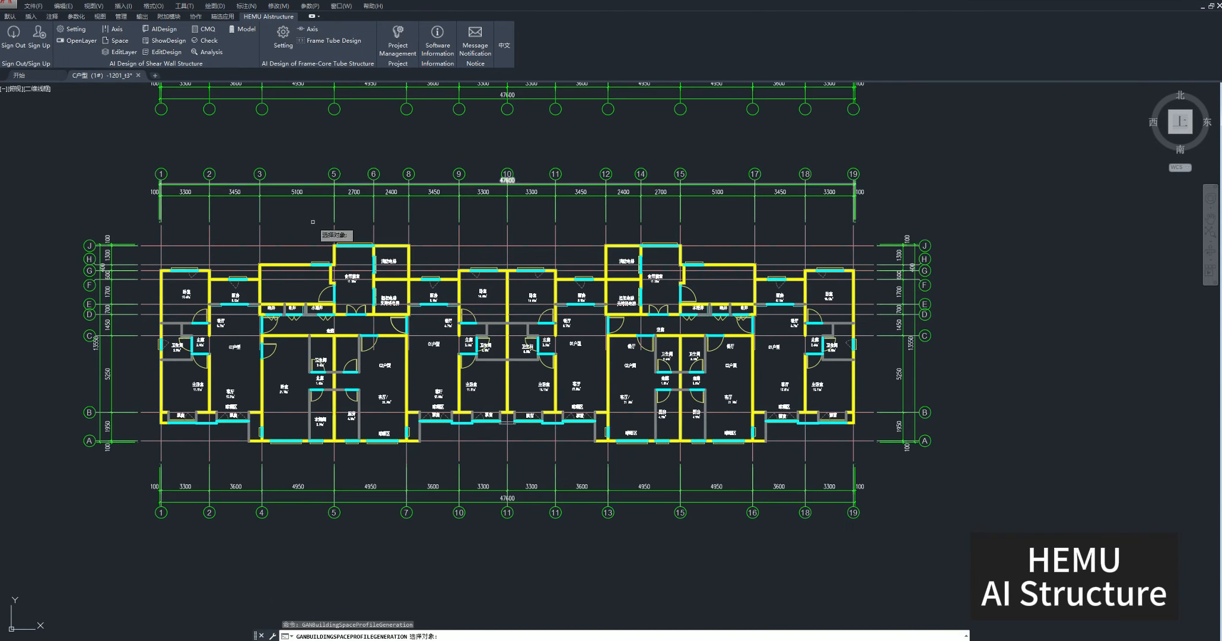
left_click(966, 547)
left_click(94, 144)
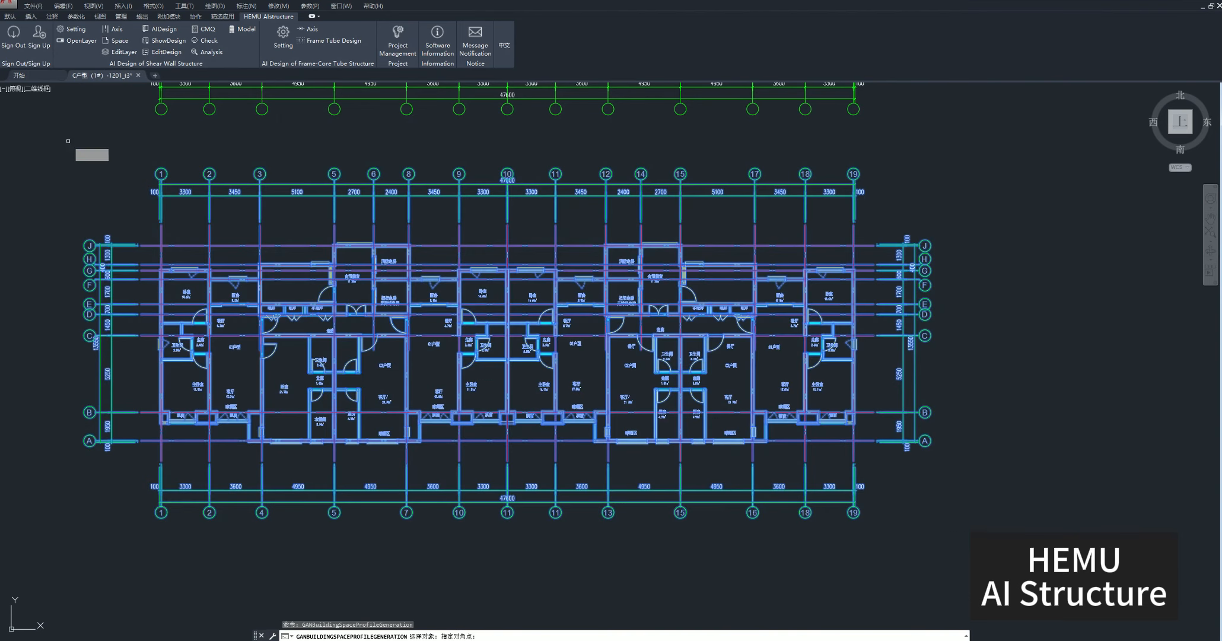
key("Return")
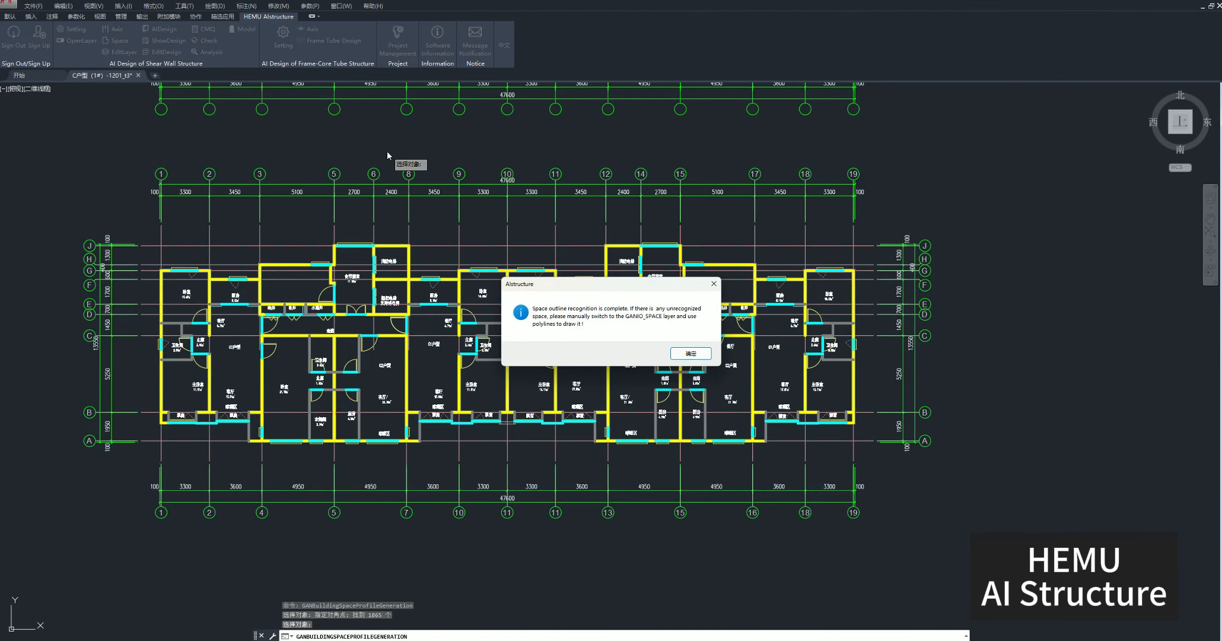
left_click(690, 354)
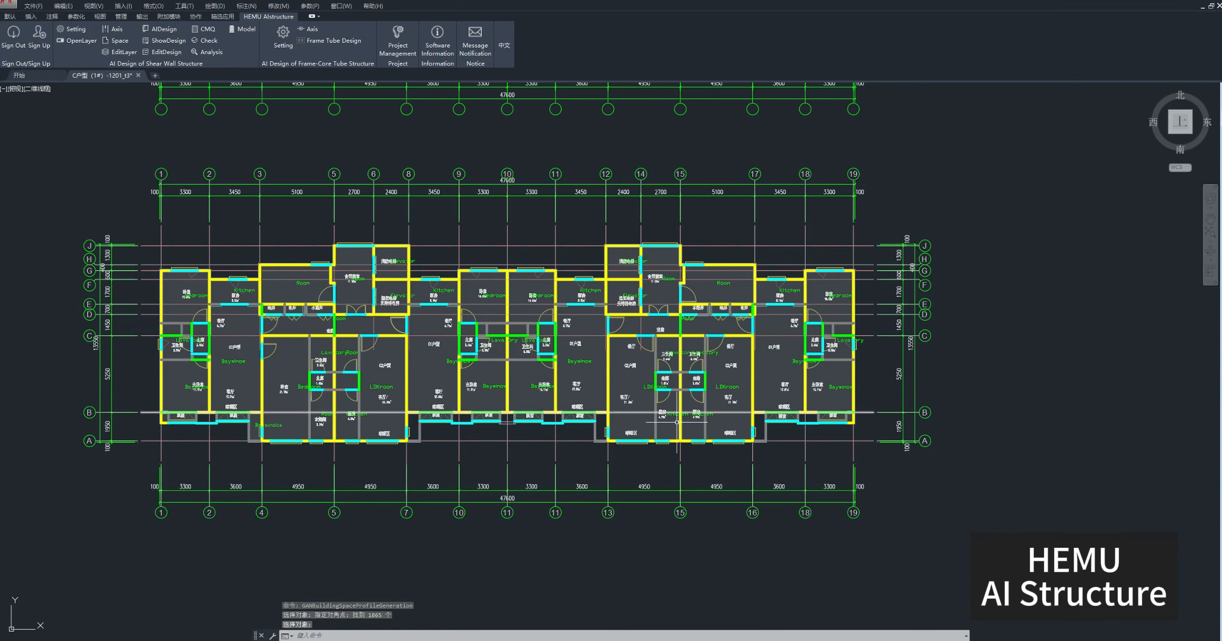
Generate the space outlines for the second floor plan and dismiss the axis warning.
scroll(606, 505, "down", 4)
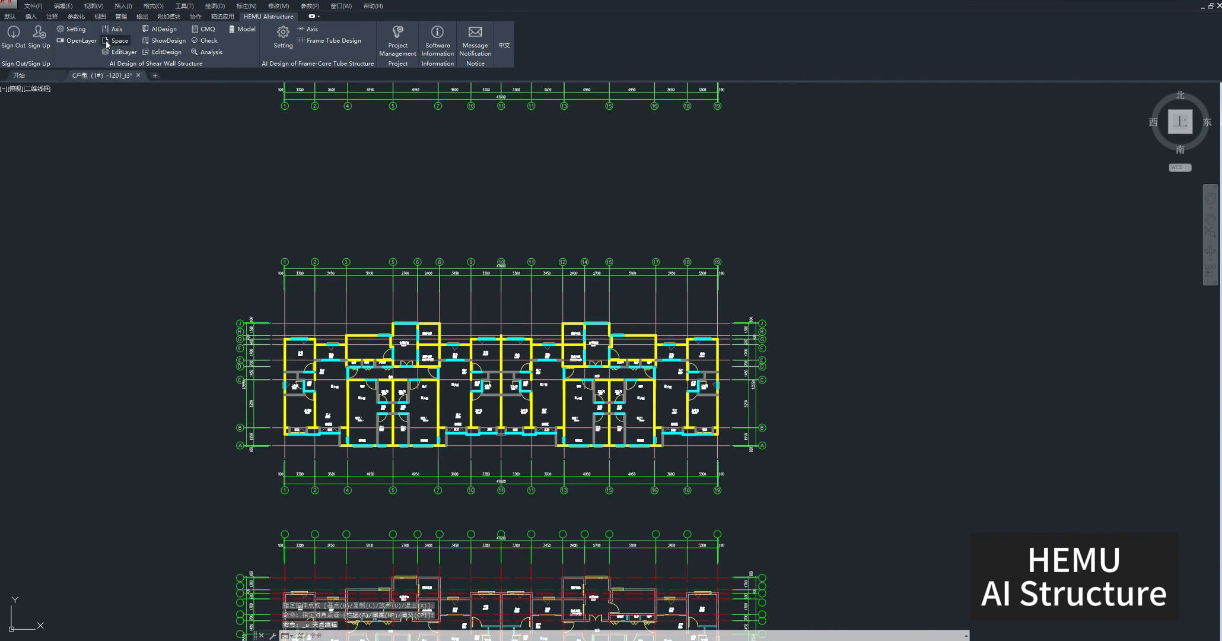
left_click(107, 42)
left_click(808, 515)
left_click(104, 140)
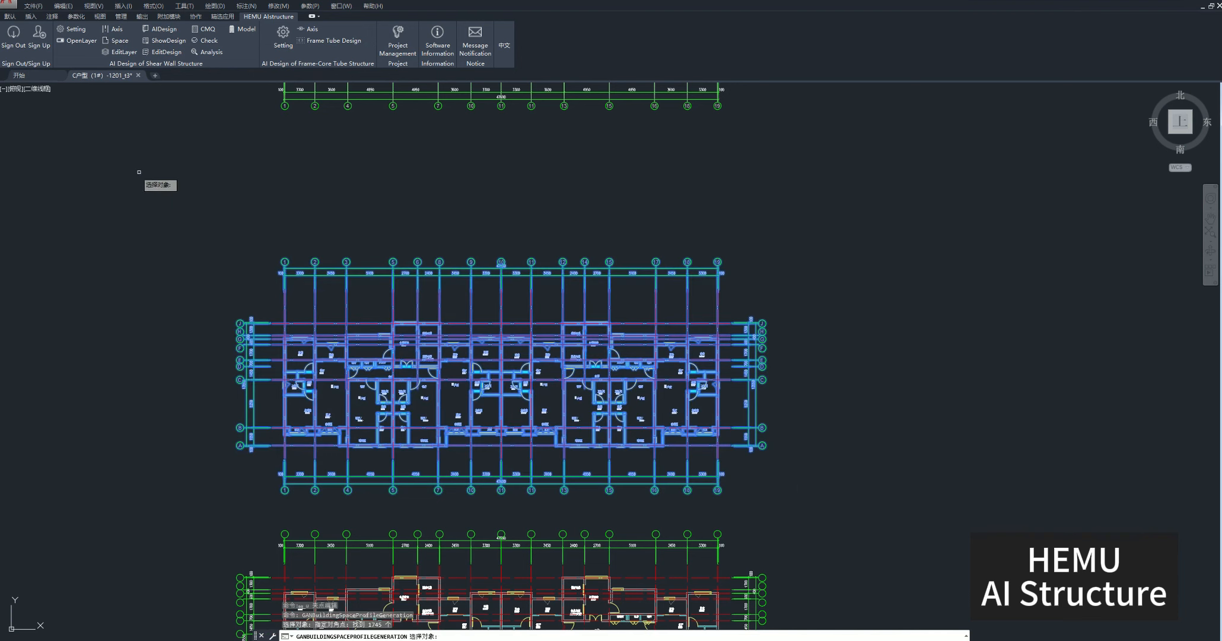
key("Return")
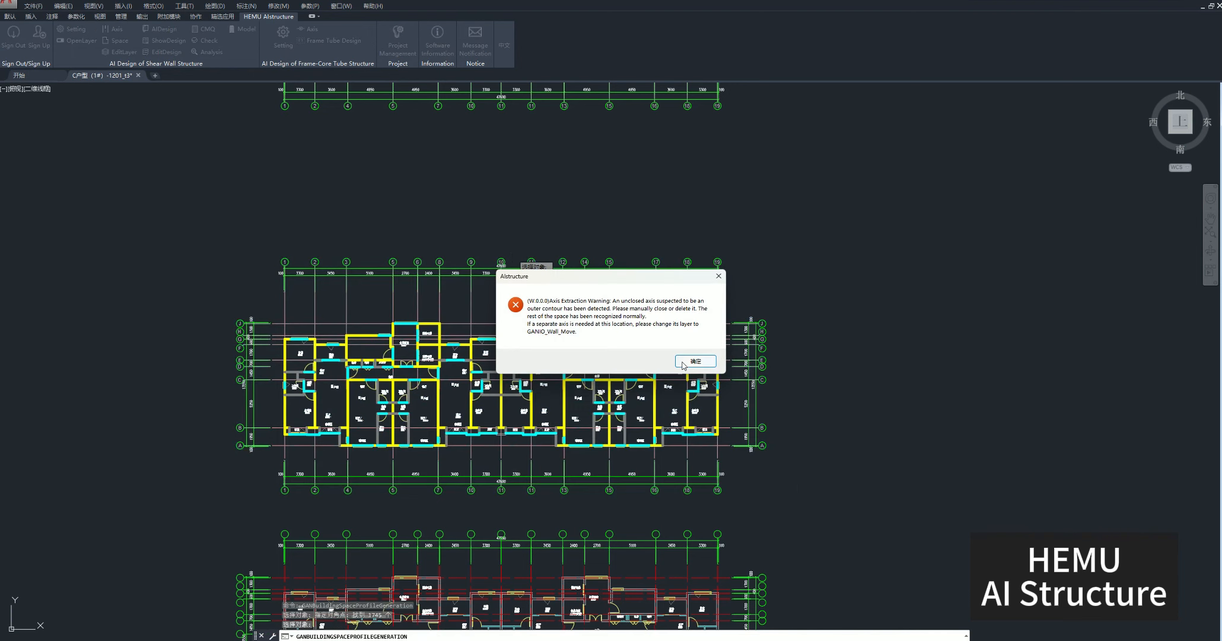
left_click(693, 362)
left_click(691, 354)
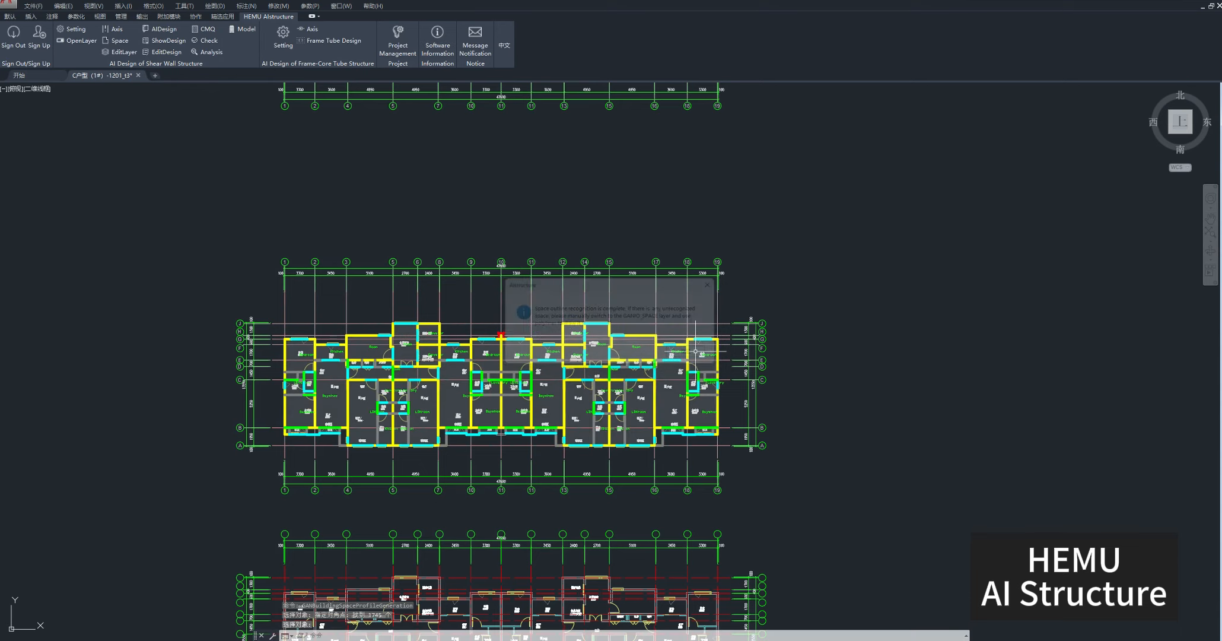
Delete the flagged unclosed axis and its red warning marker above the wall between the two central bedrooms.
scroll(497, 321, "up", 8)
left_click(492, 321)
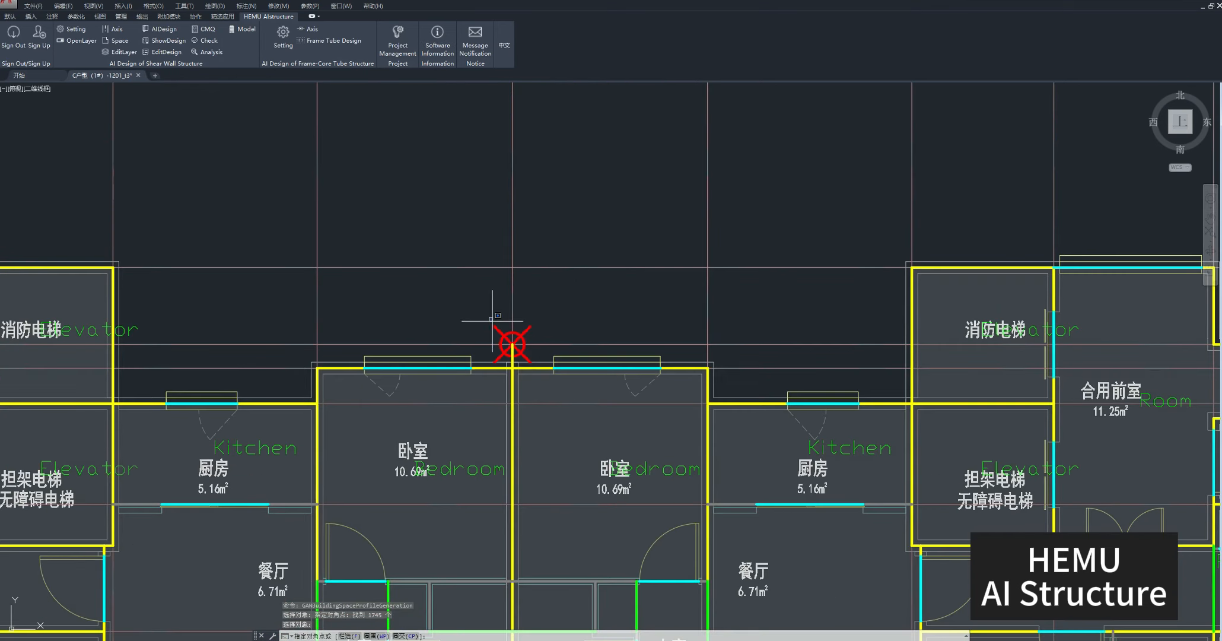
left_click(536, 392)
key("Delete")
Modify the short wall segment east of the window in the north-east bedroom to disallow shear walls.
scroll(568, 335, "down", 8)
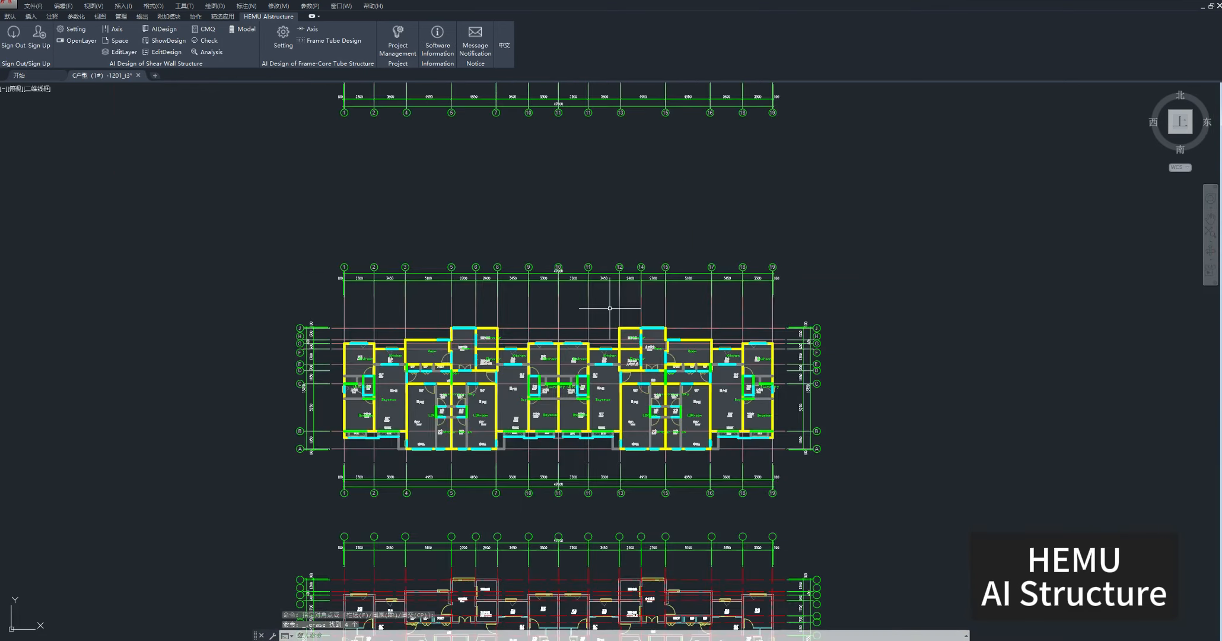
scroll(748, 401, "up", 6)
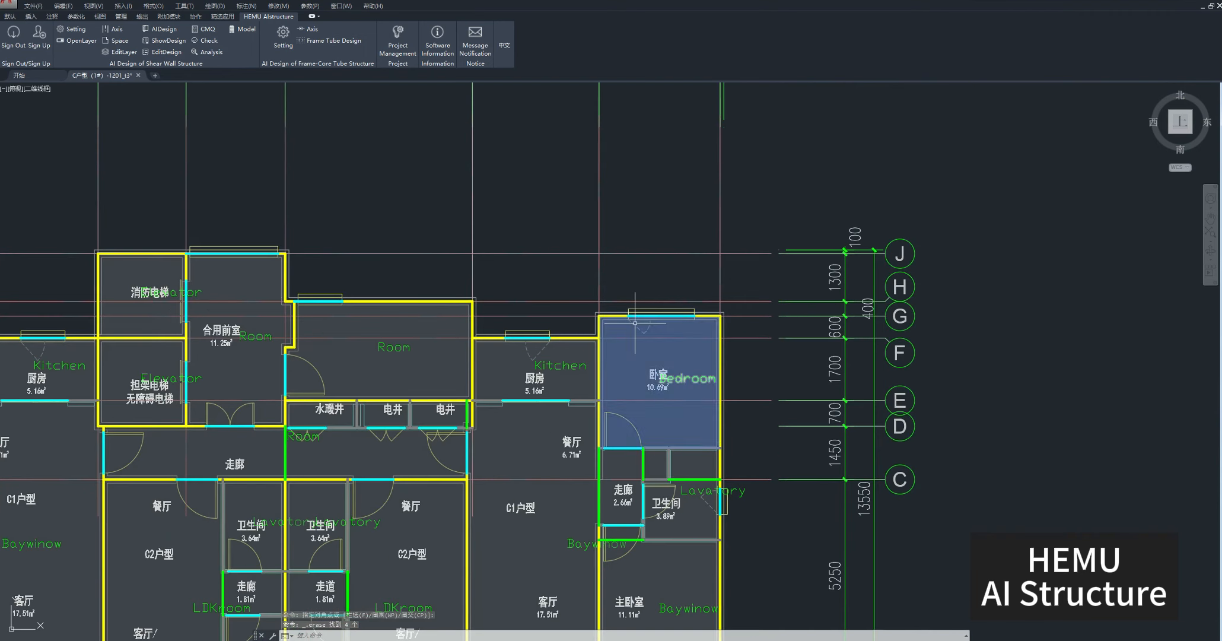
left_click(122, 52)
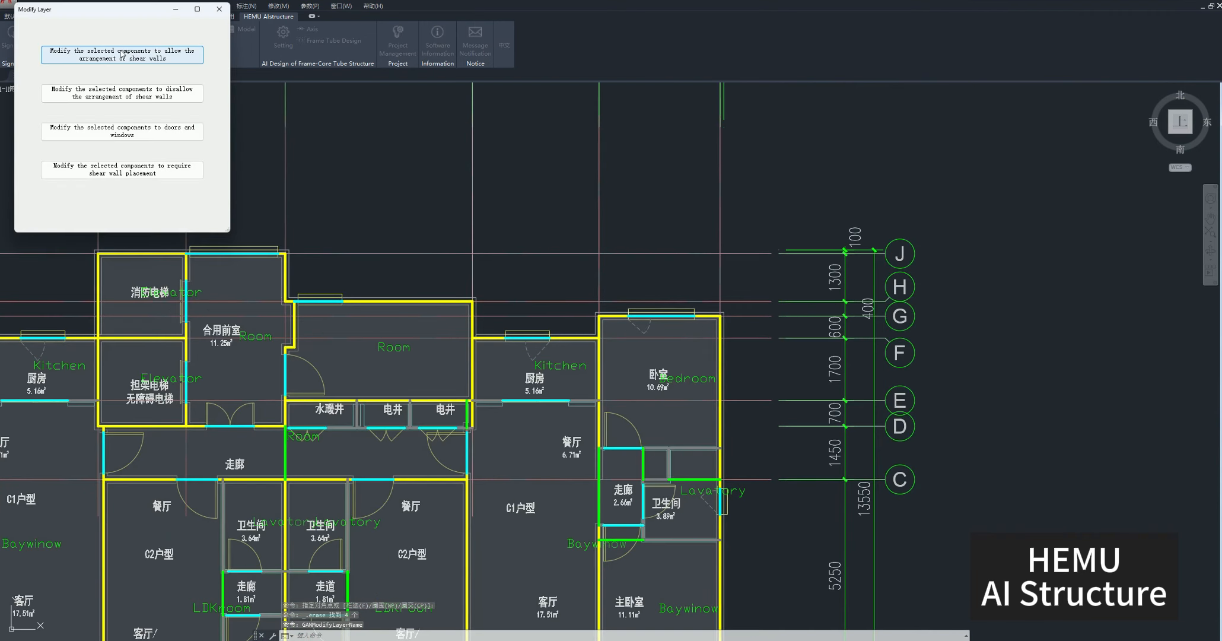
left_click(128, 95)
scroll(705, 293, "up", 2)
scroll(705, 293, "up", 2)
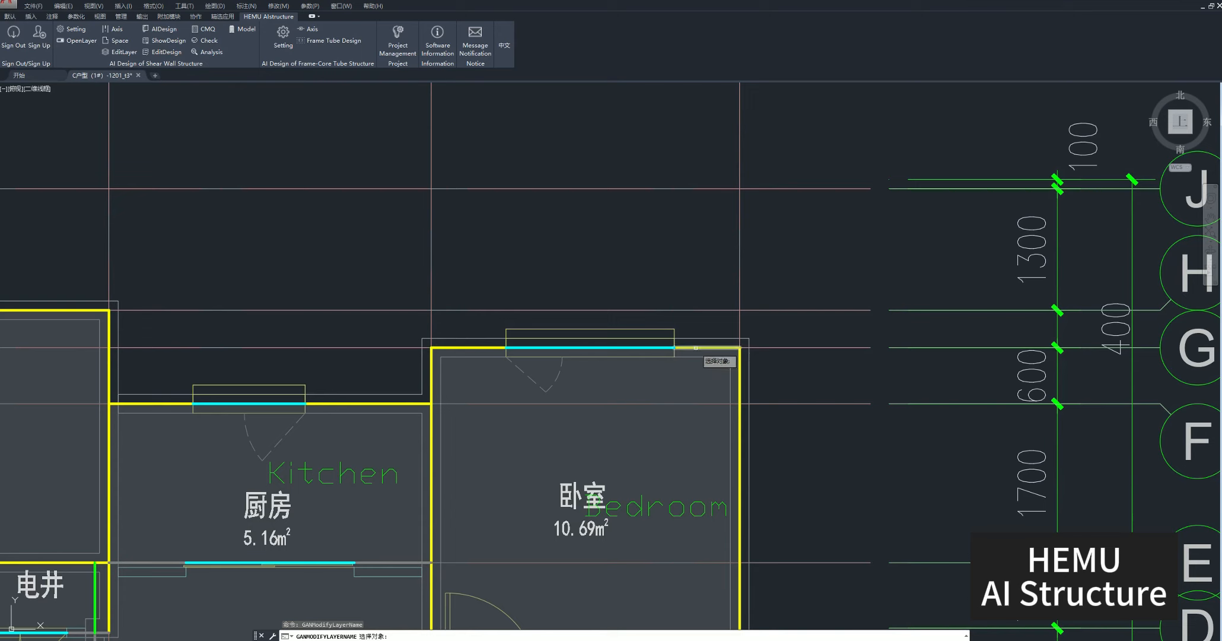
left_click(710, 329)
key("Return")
left_click(228, 10)
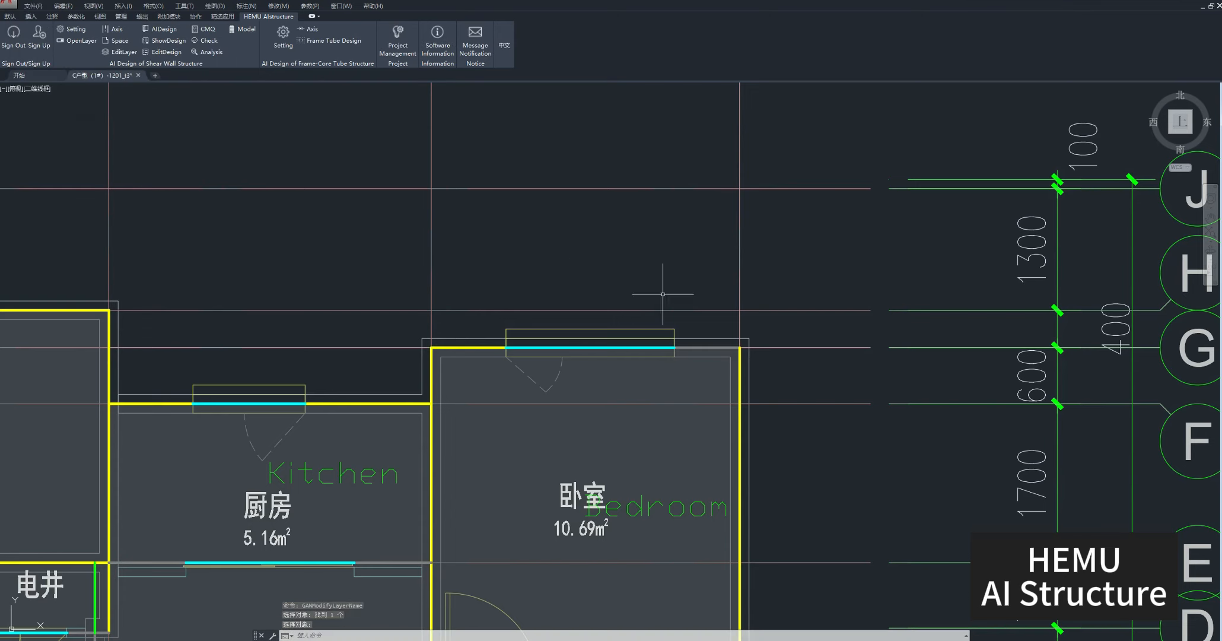
right_click(694, 350)
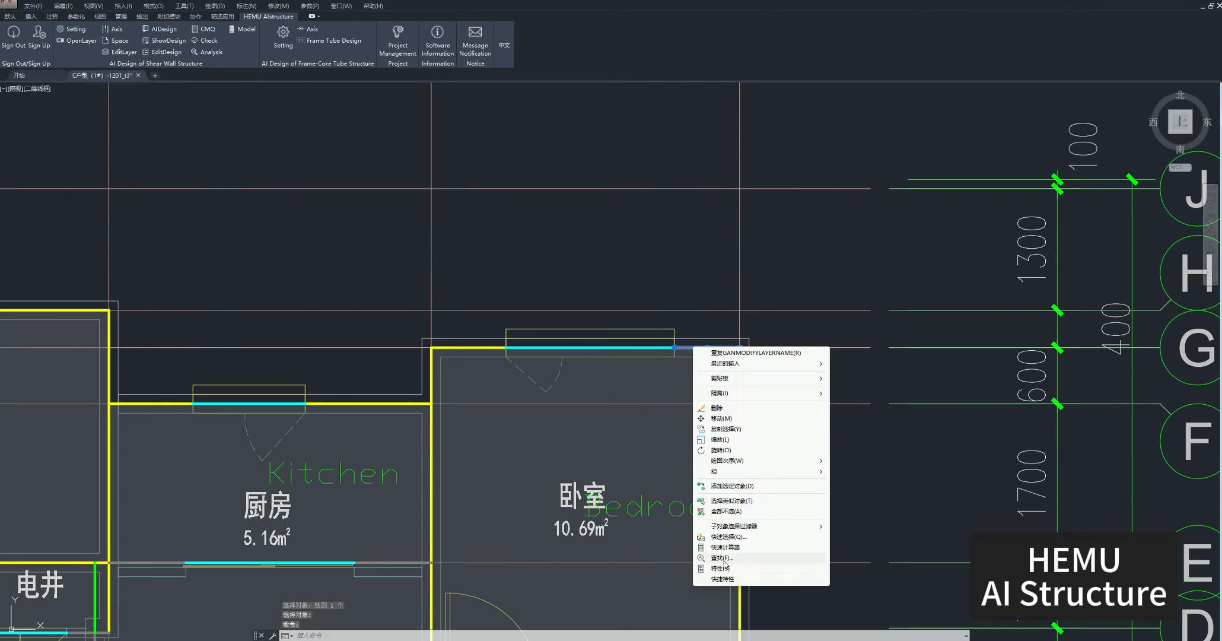
left_click(698, 275)
key("Escape")
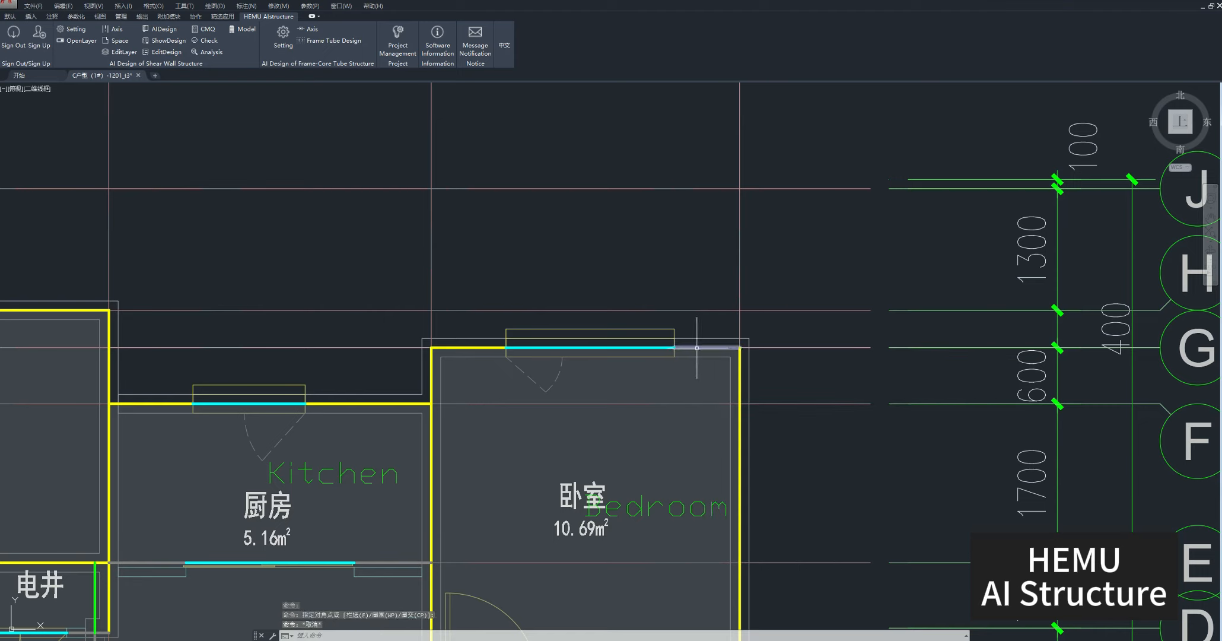
mouse_move(697, 348)
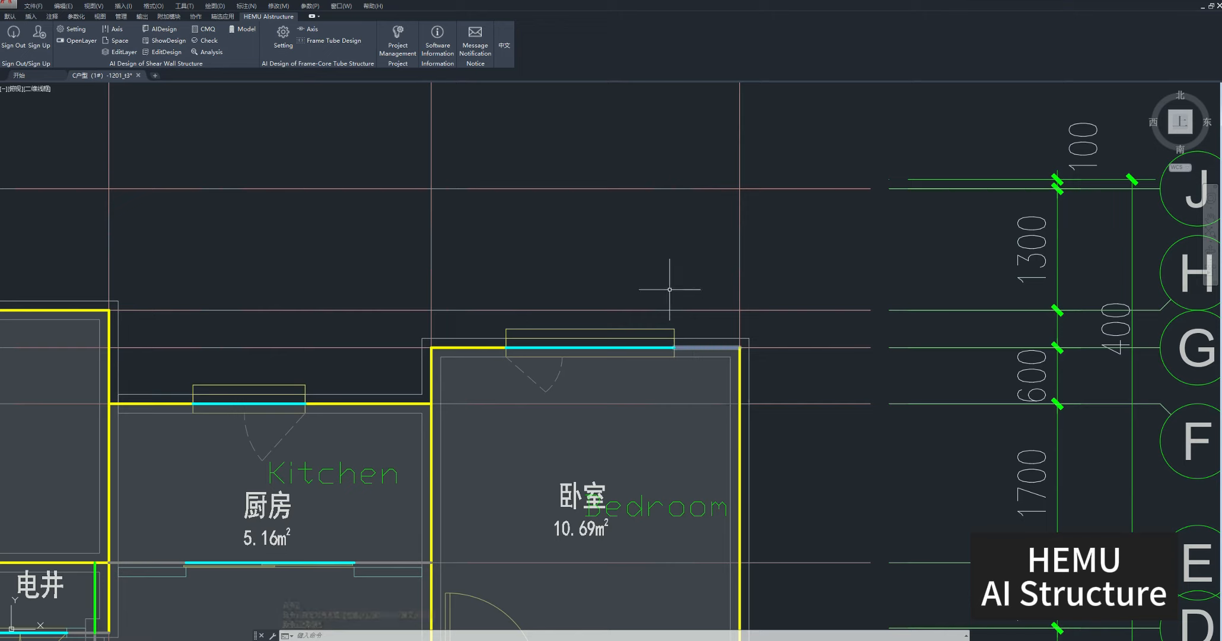
Modify the short wall segment east of the north-east bedroom's window to doors and windows.
left_click(122, 52)
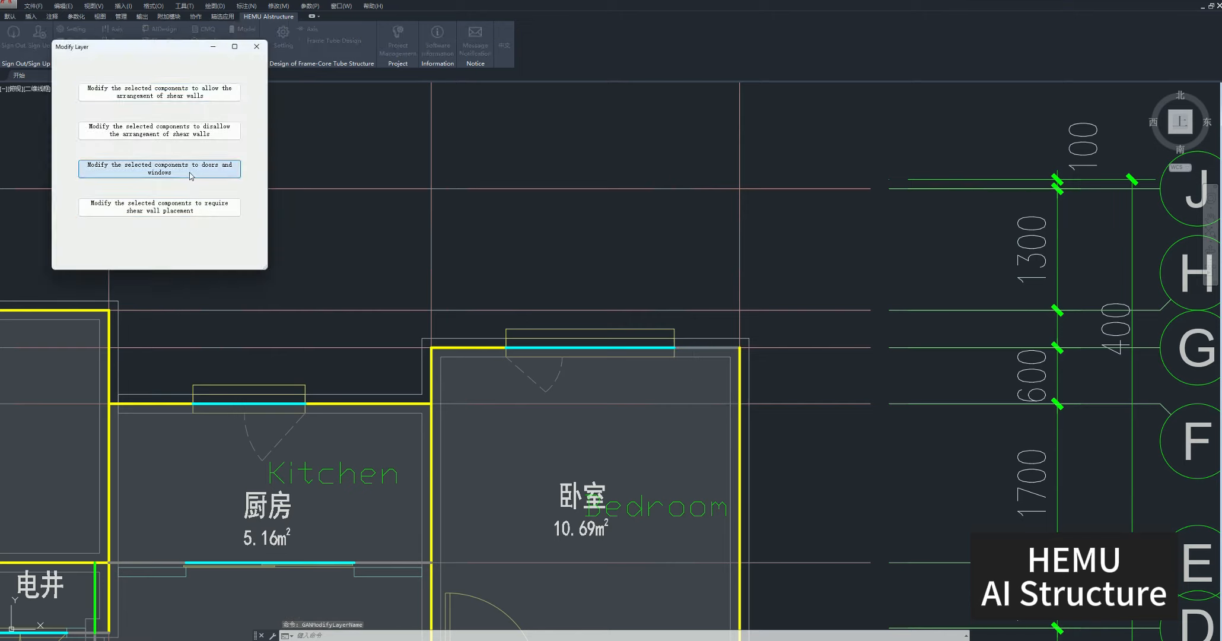
left_click(159, 168)
left_click(696, 347)
key("Return")
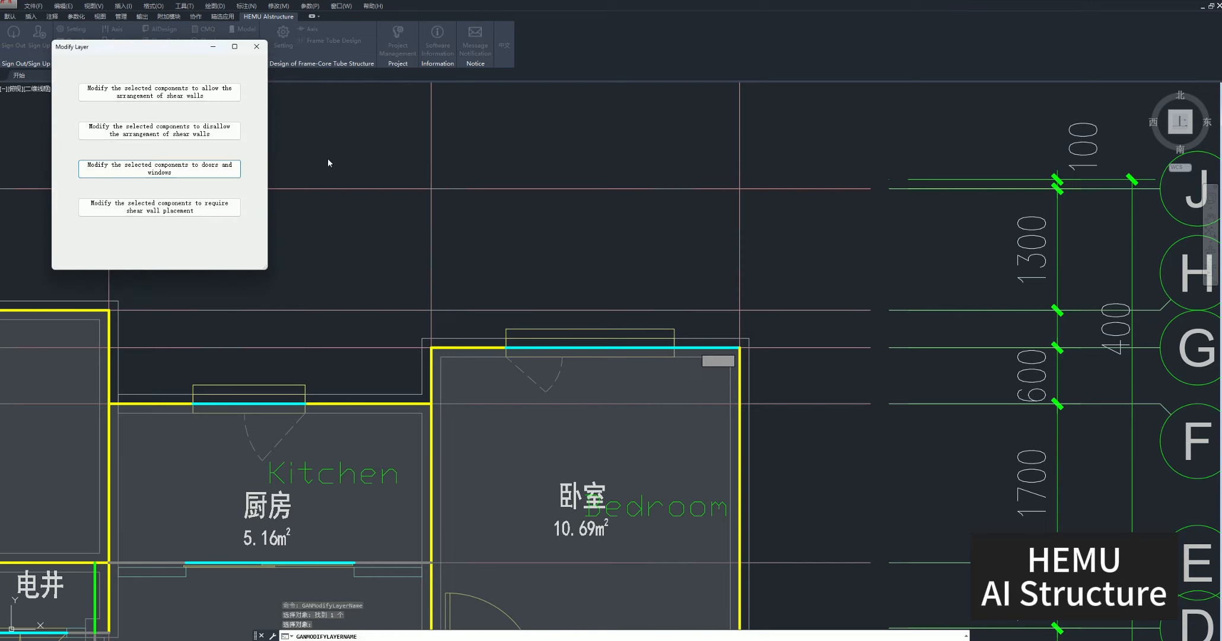
left_click(257, 46)
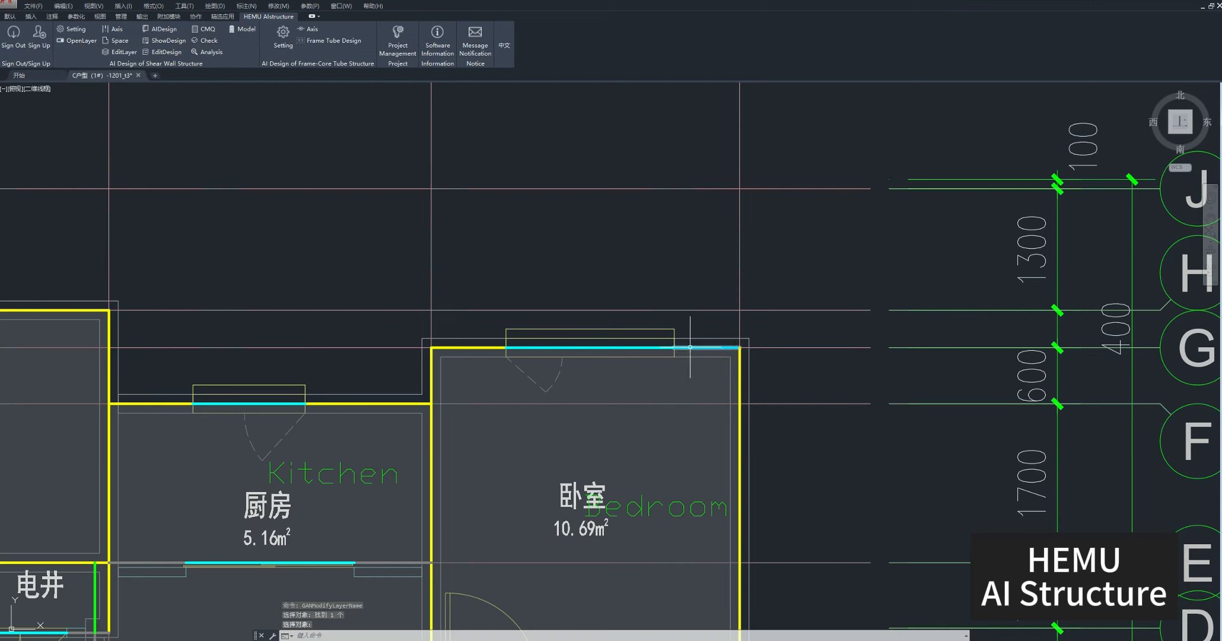
Modify the short wall segment beside the north-east bedroom's window to require shear wall placement.
mouse_move(691, 348)
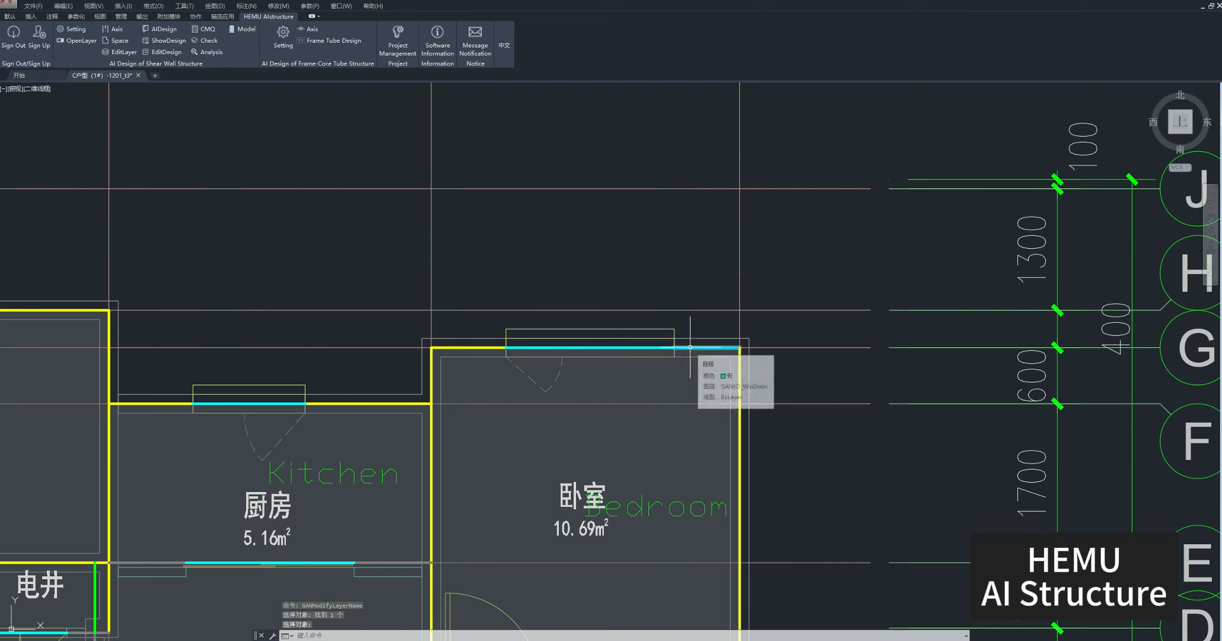
left_click(118, 48)
left_click(178, 223)
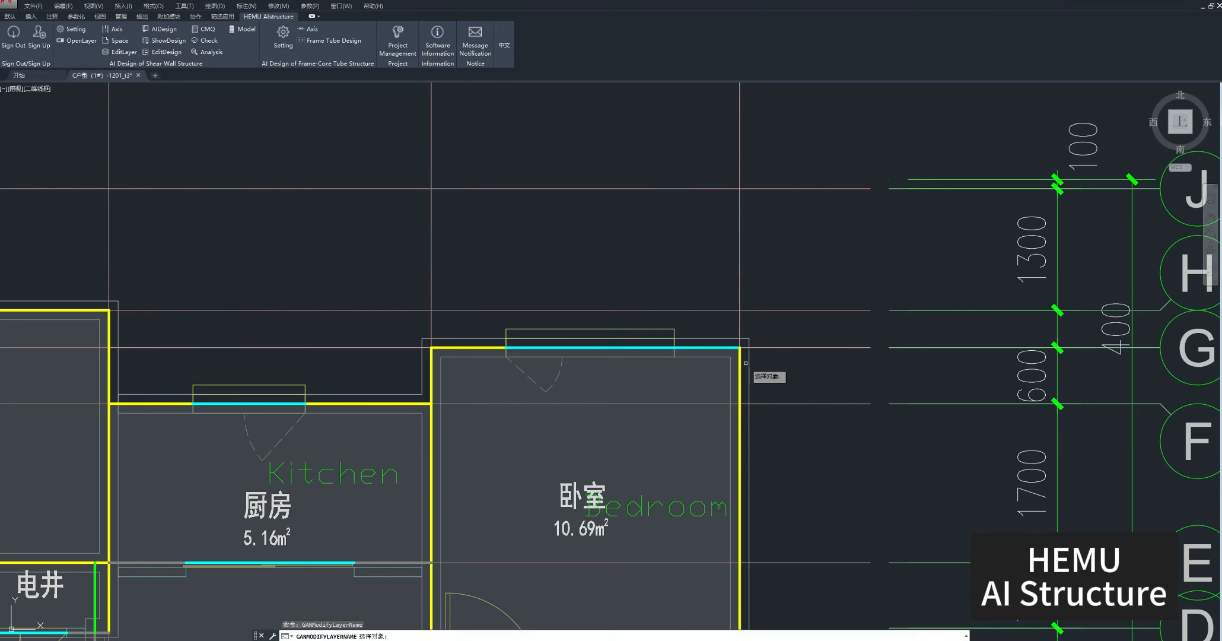
left_click(703, 348)
key("Return")
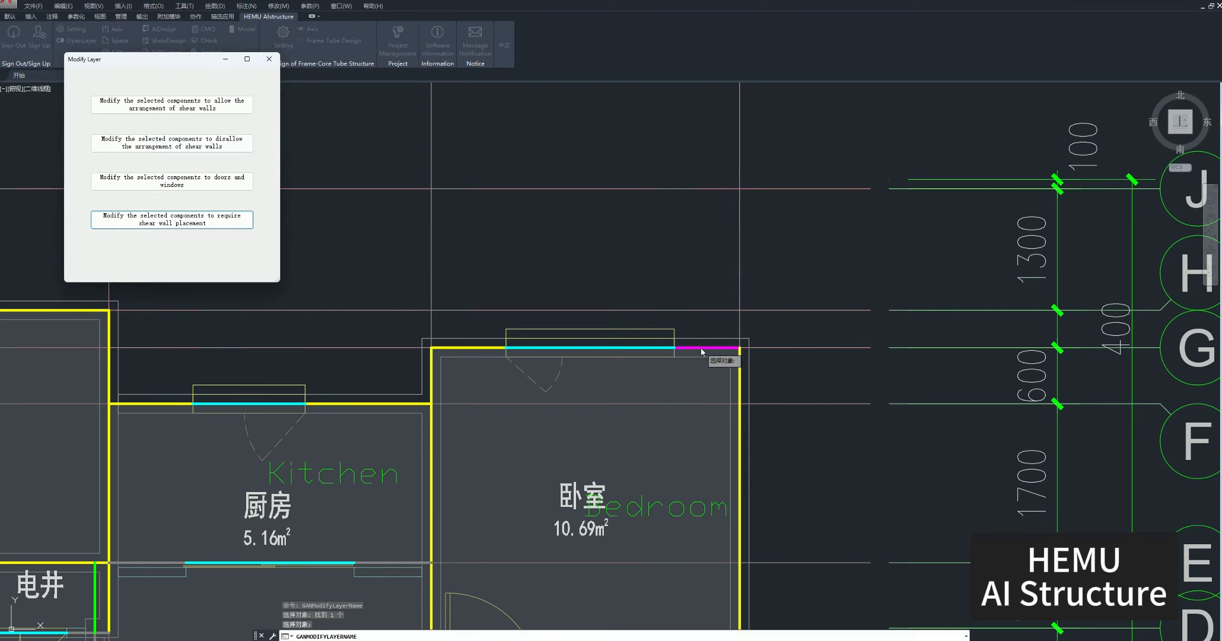
left_click(279, 55)
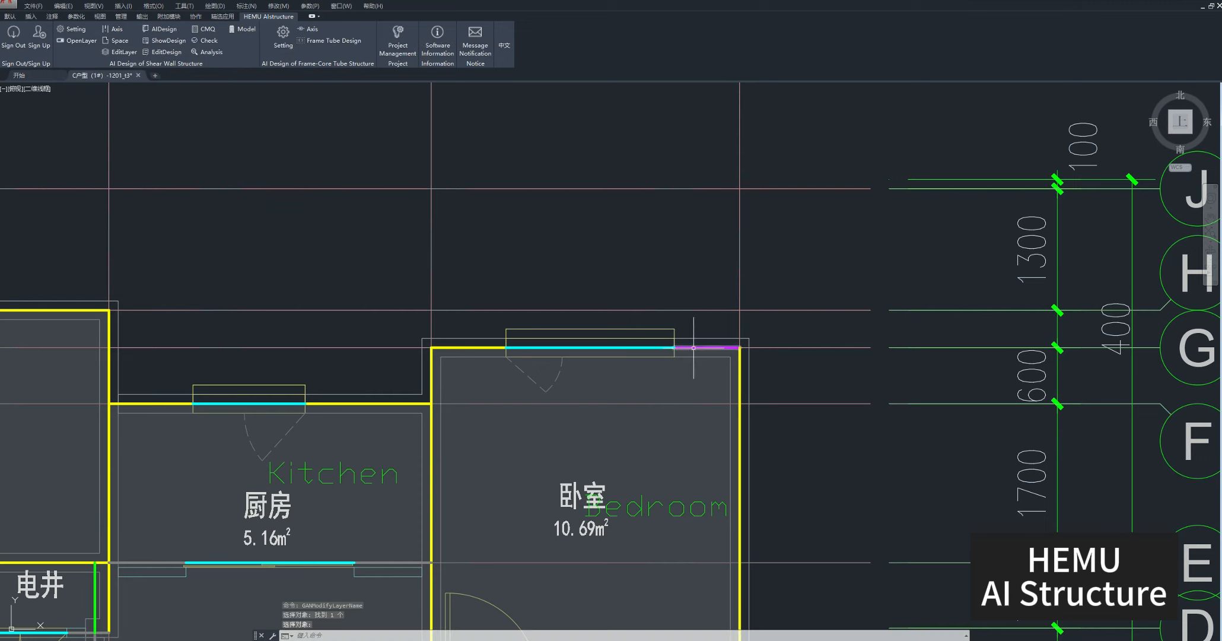
Modify the same short wall segment beside the north-east bedroom's window to allow the arrangement of shear walls.
mouse_move(691, 347)
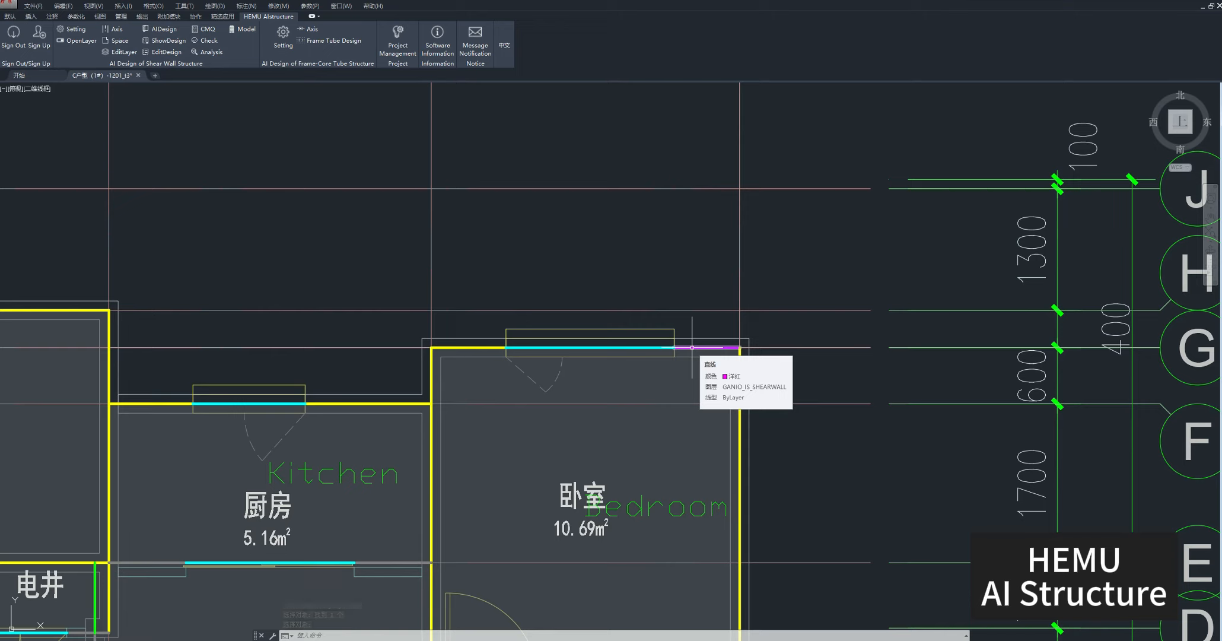
left_click(134, 51)
left_click(183, 118)
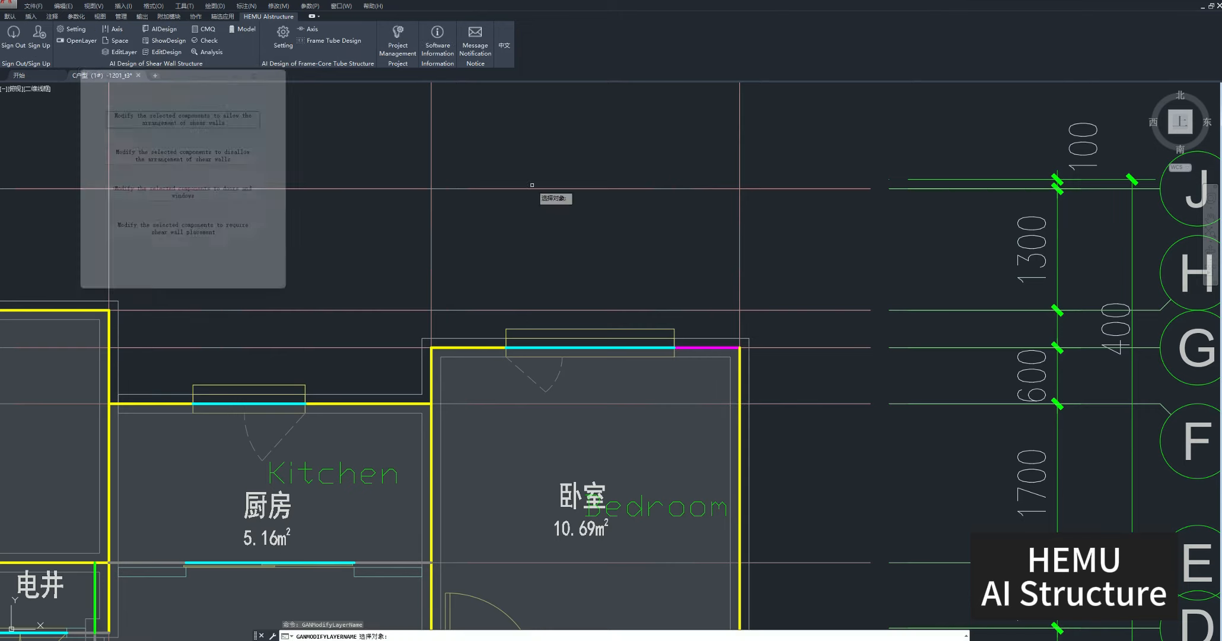
left_click(698, 347)
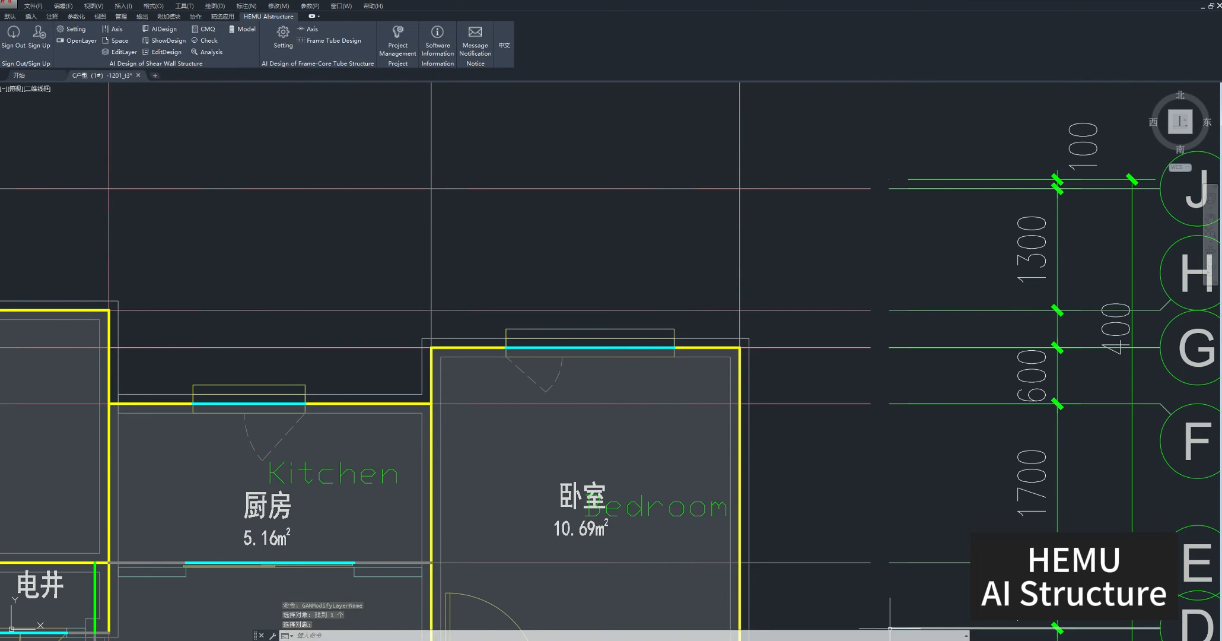
Set the design earthquake group to Second Group in the shear wall parameter settings.
scroll(607, 275, "down", 2)
scroll(602, 276, "down", 6)
middle_click_drag(279, 221, 561, 269)
scroll(561, 268, "down", 2)
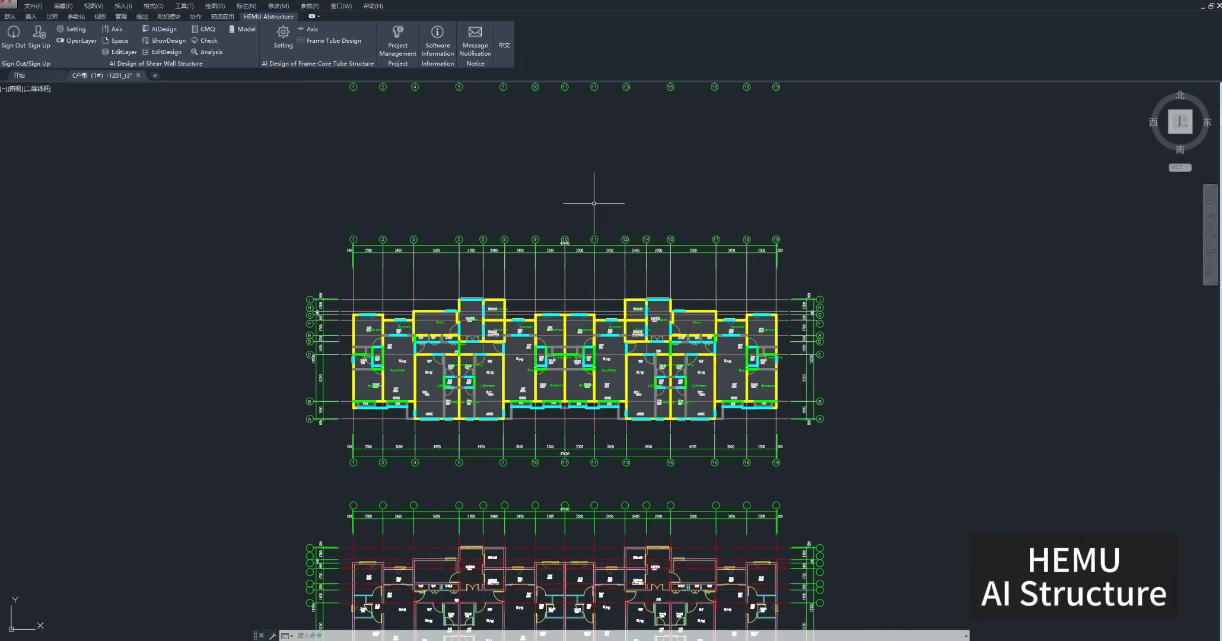
middle_click_drag(579, 155, 574, 347)
left_click(71, 30)
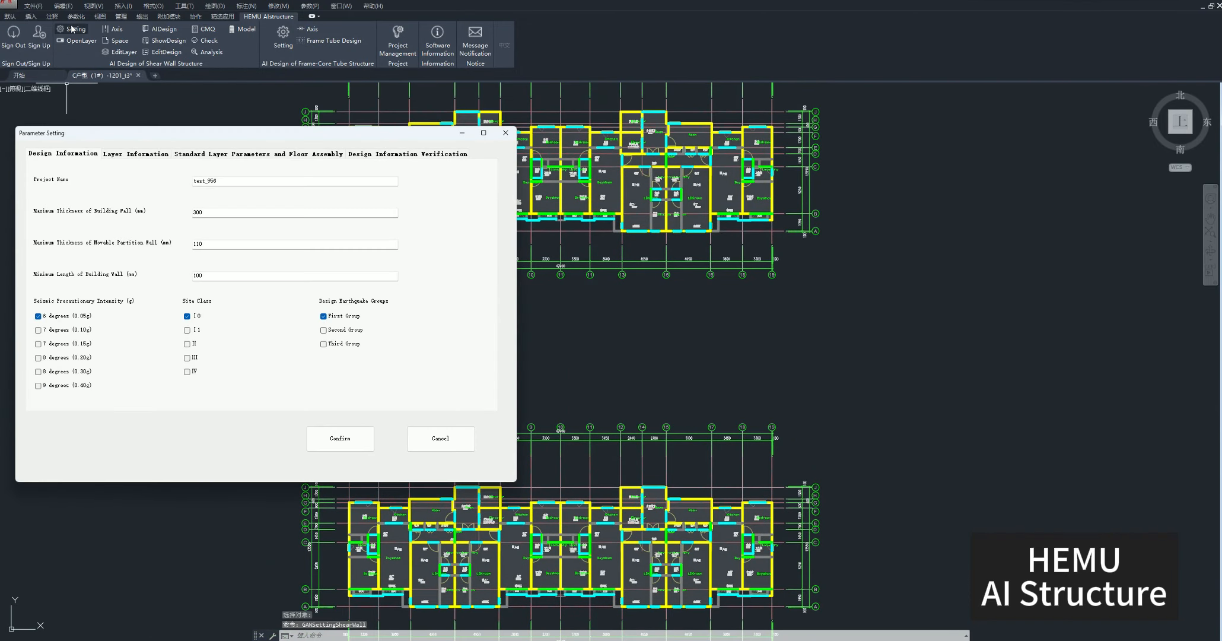
left_click(330, 331)
Set the number of standard layers to 2 and accept the parameters of both standard layers.
left_click(231, 155)
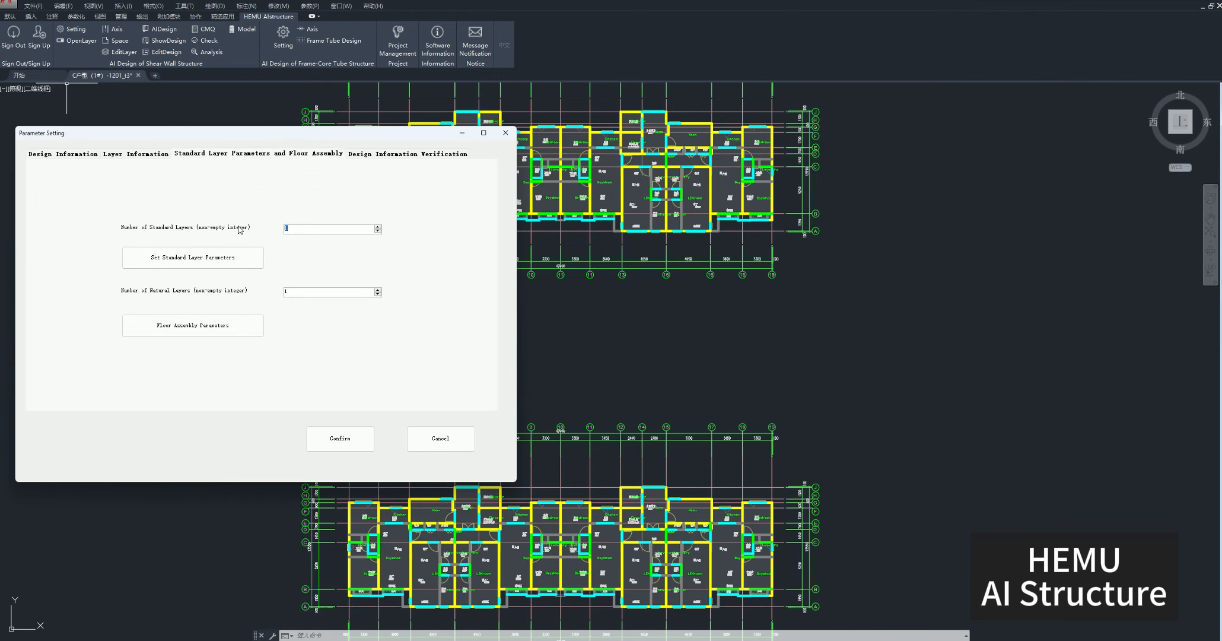
type("2")
left_click(226, 258)
left_click(257, 333)
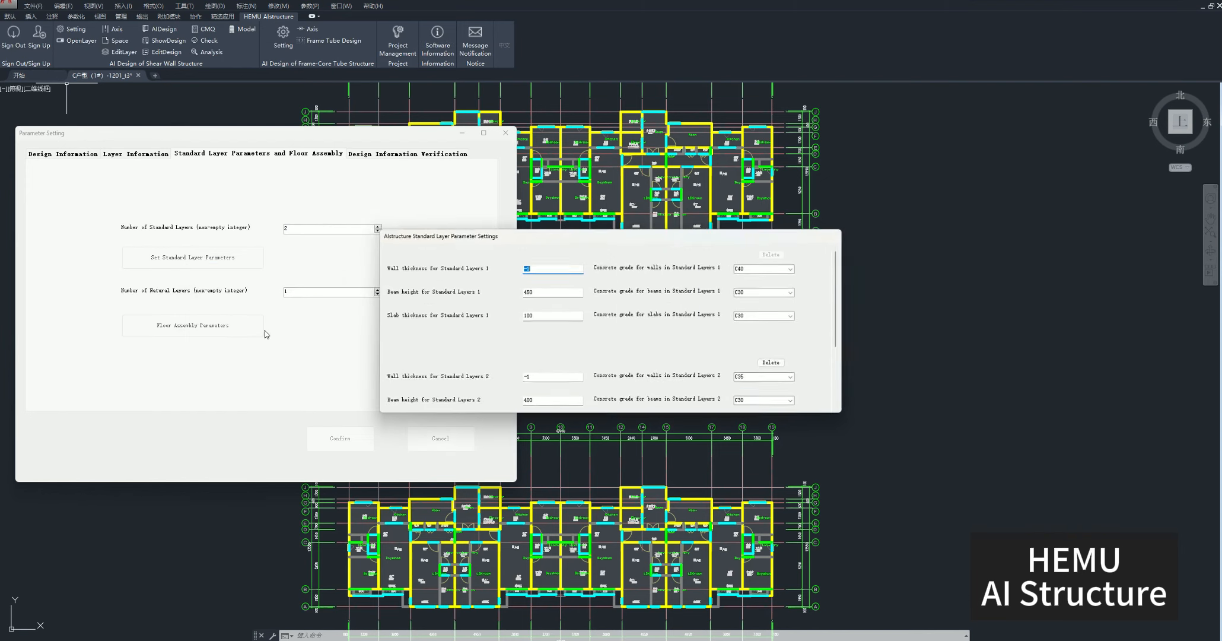
scroll(688, 315, "down", 3)
left_click(721, 380)
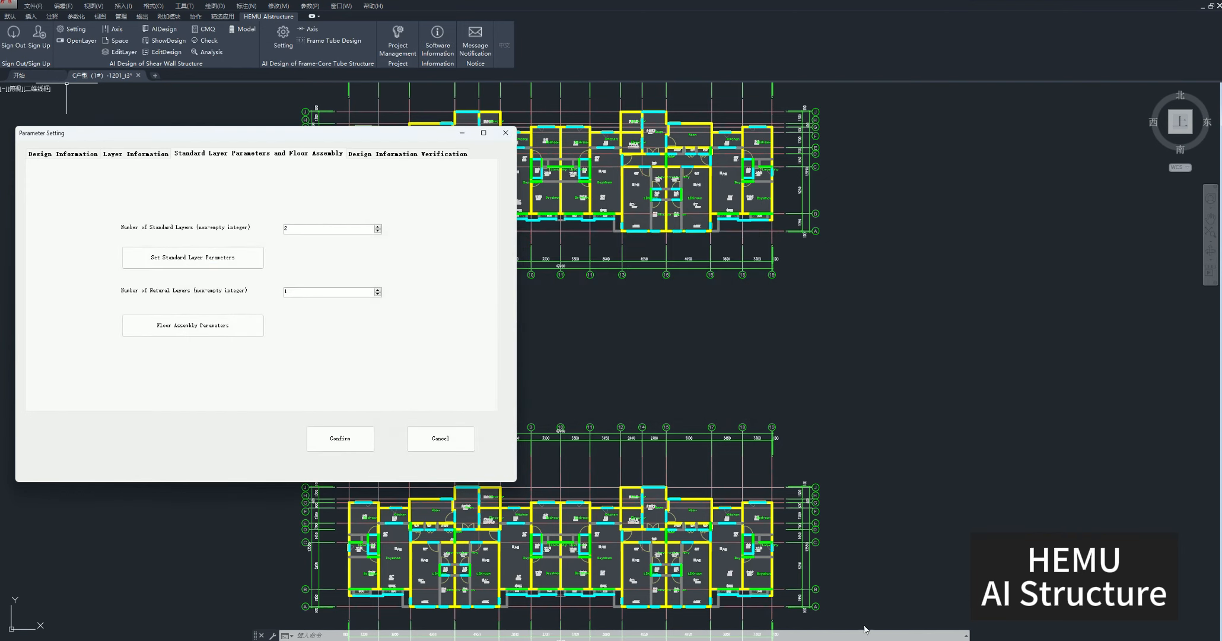
Set 10 natural layers and assemble floors 1–5 from standard layer 1 and floors 6–10 from standard layer 2.
type("0")
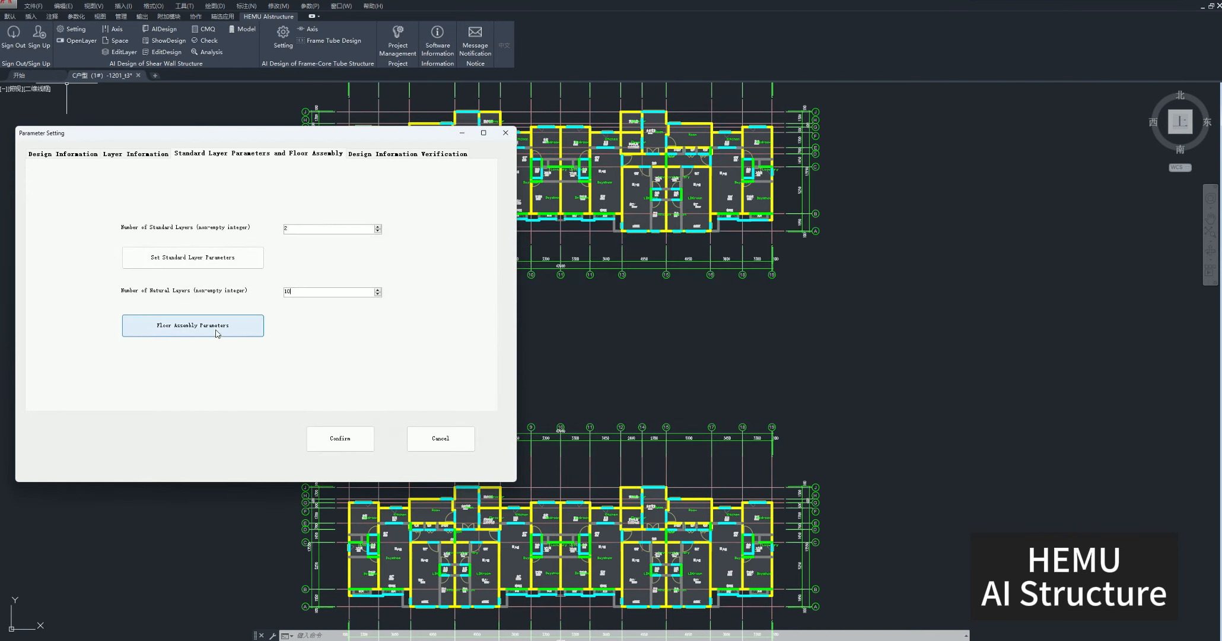
left_click(193, 325)
left_click(570, 380)
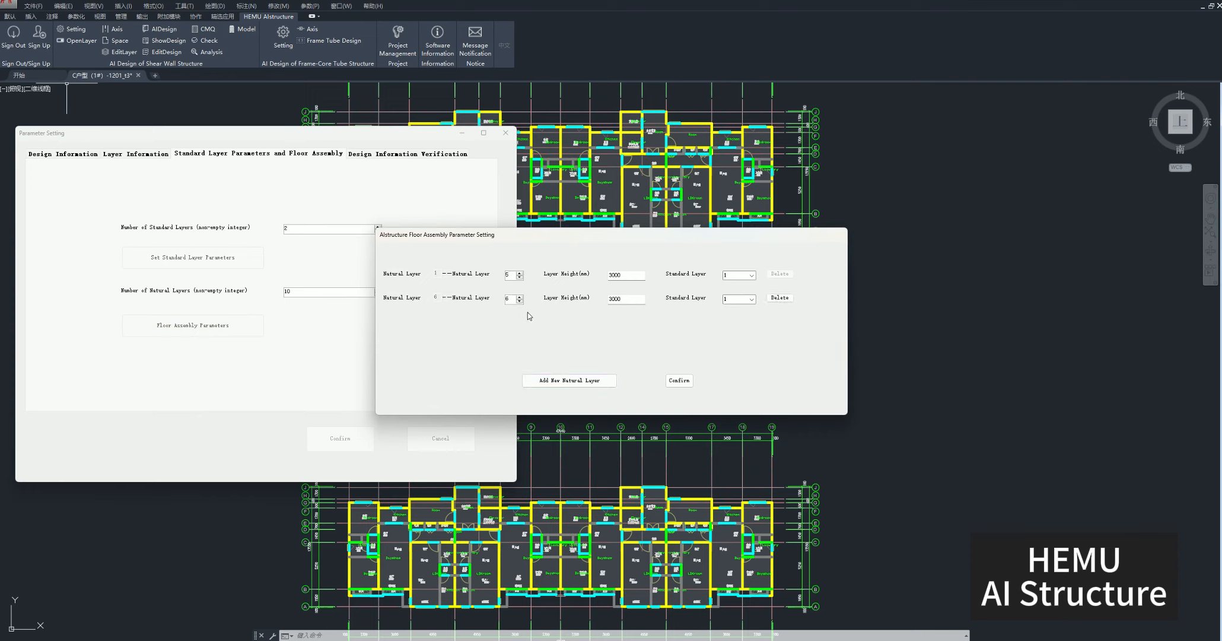
left_click(752, 299)
left_click(735, 316)
left_click(679, 380)
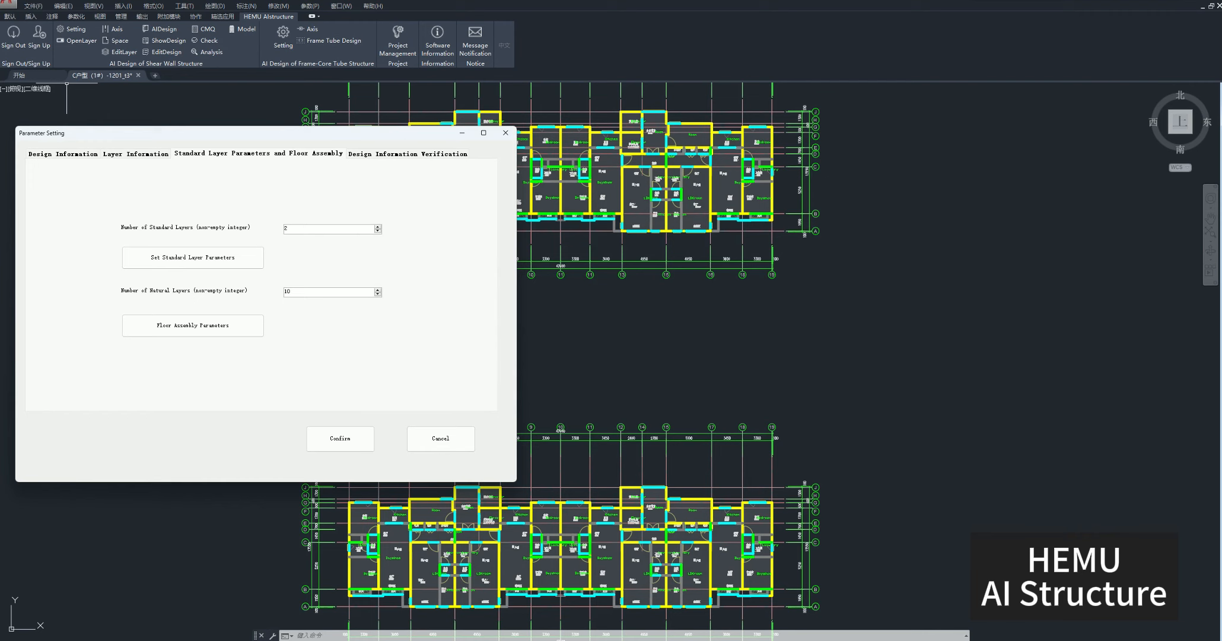
Review the design information, standard layer, material grade and floor assembly tables in the design verification.
left_click(386, 153)
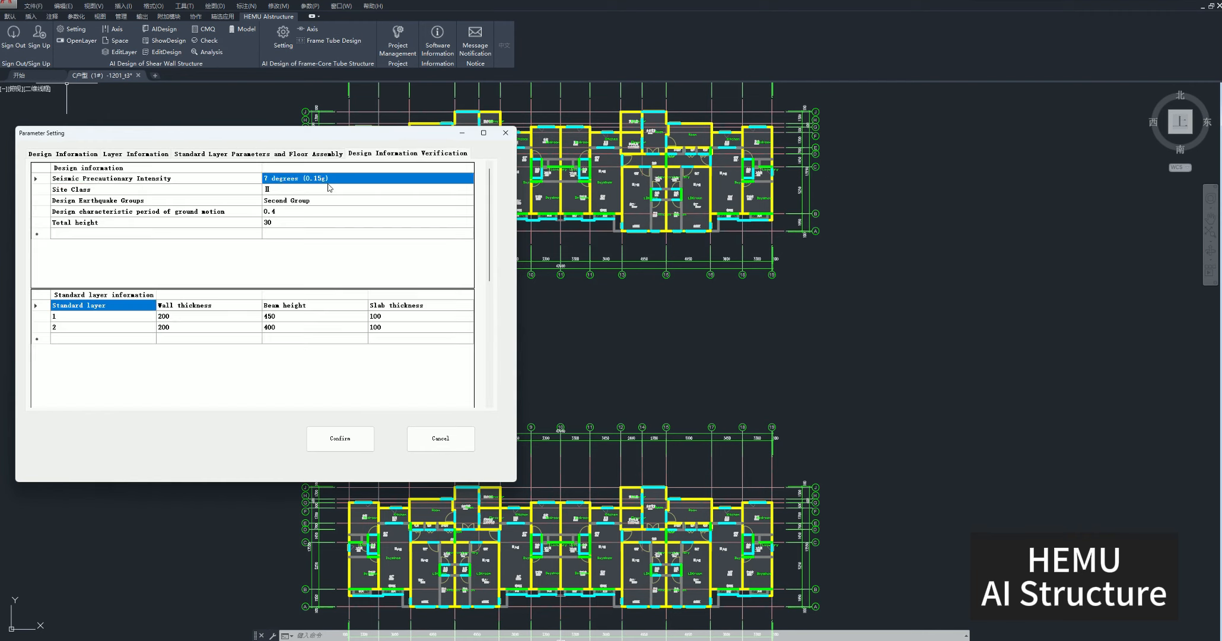
scroll(356, 242, "down", 1)
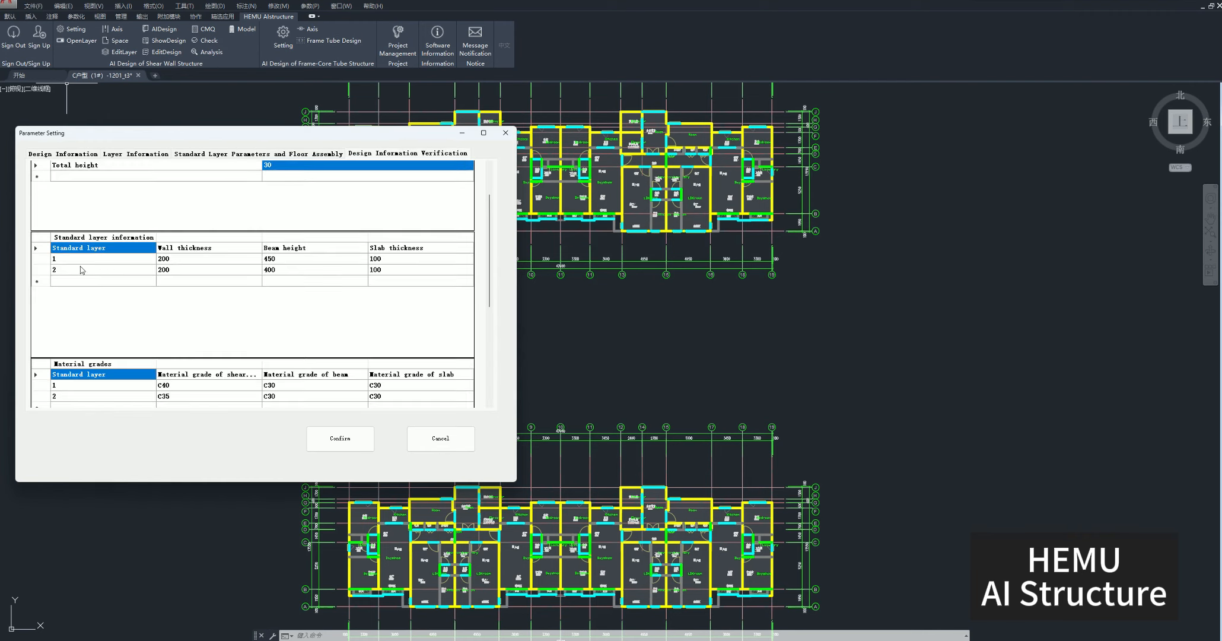
scroll(83, 271, "down", 2)
left_click_drag(92, 267, 262, 290)
scroll(221, 276, "down", 2)
left_click_drag(69, 312, 43, 324)
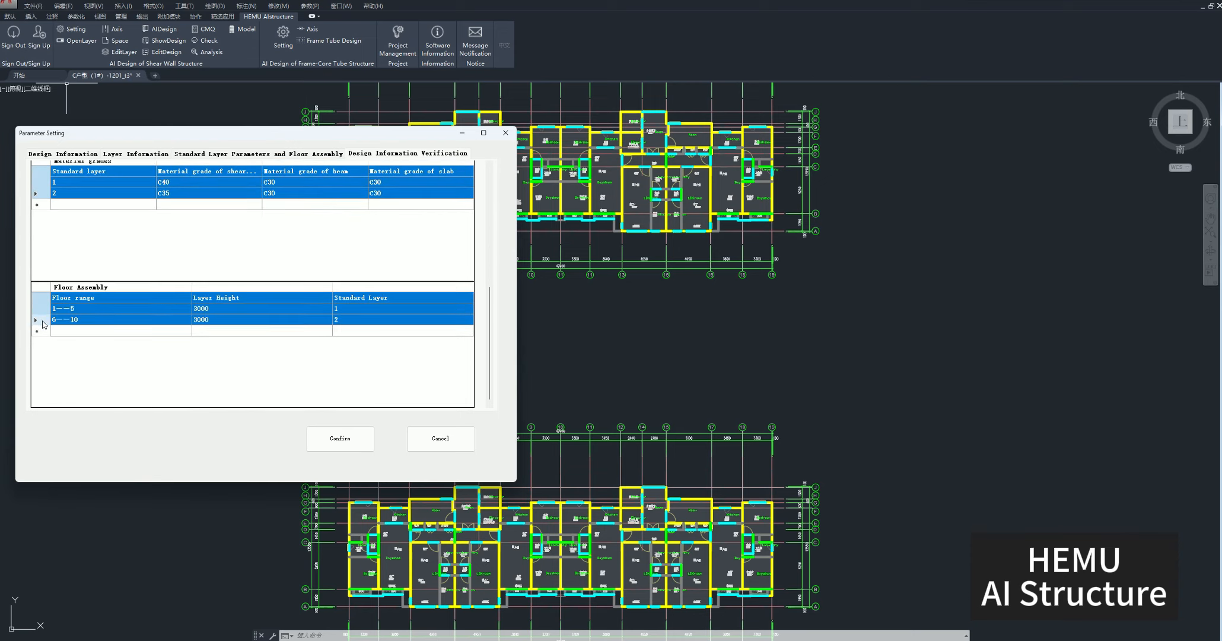
Confirm the parameter settings and show only the configured layers of the floor plans.
left_click(340, 438)
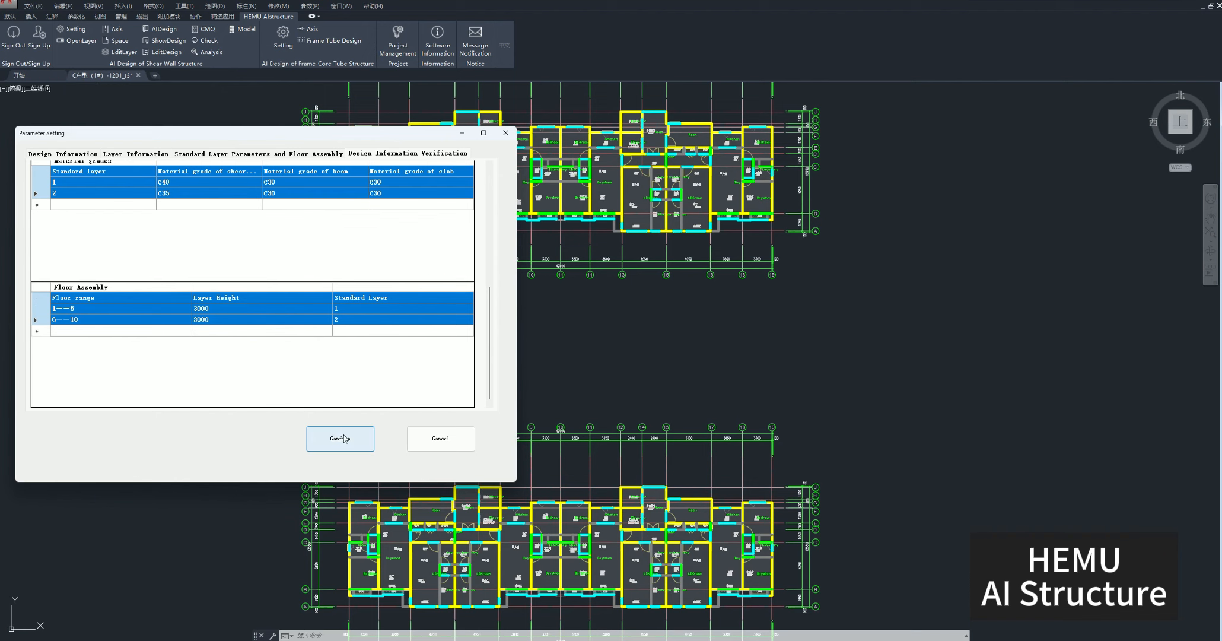
left_click(350, 335)
middle_click_drag(464, 314, 473, 385)
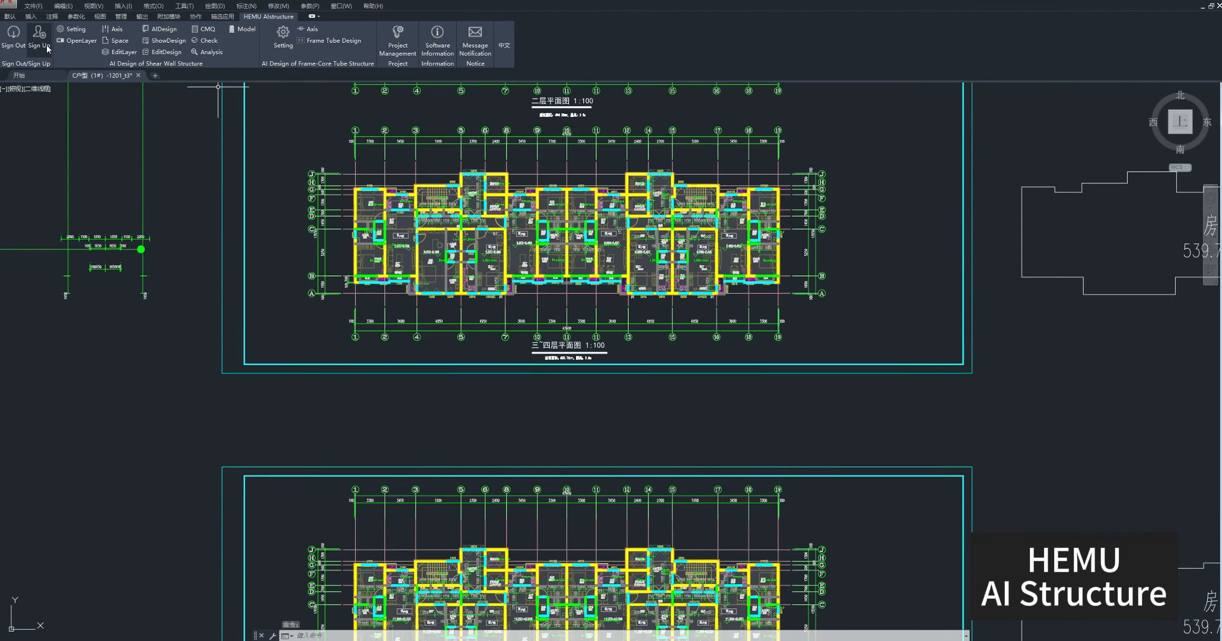
left_click(67, 41)
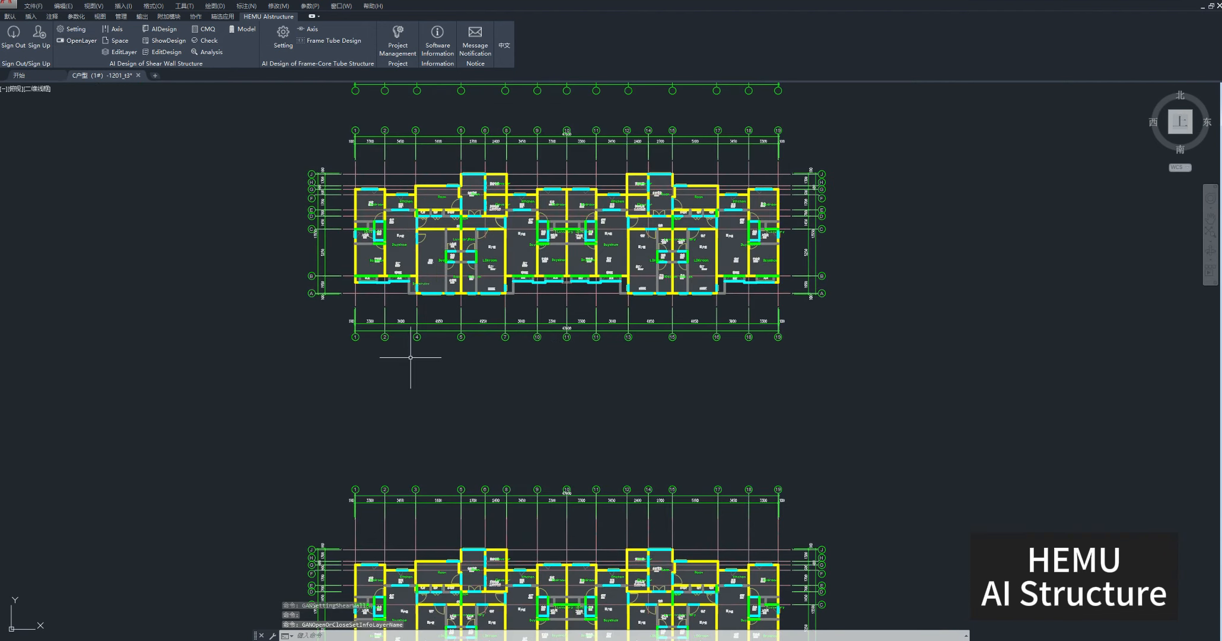
Run AIDesign with the whole upper processed floor plan as standard layer 1 and accept grid point A-1 as reference.
left_click(168, 31)
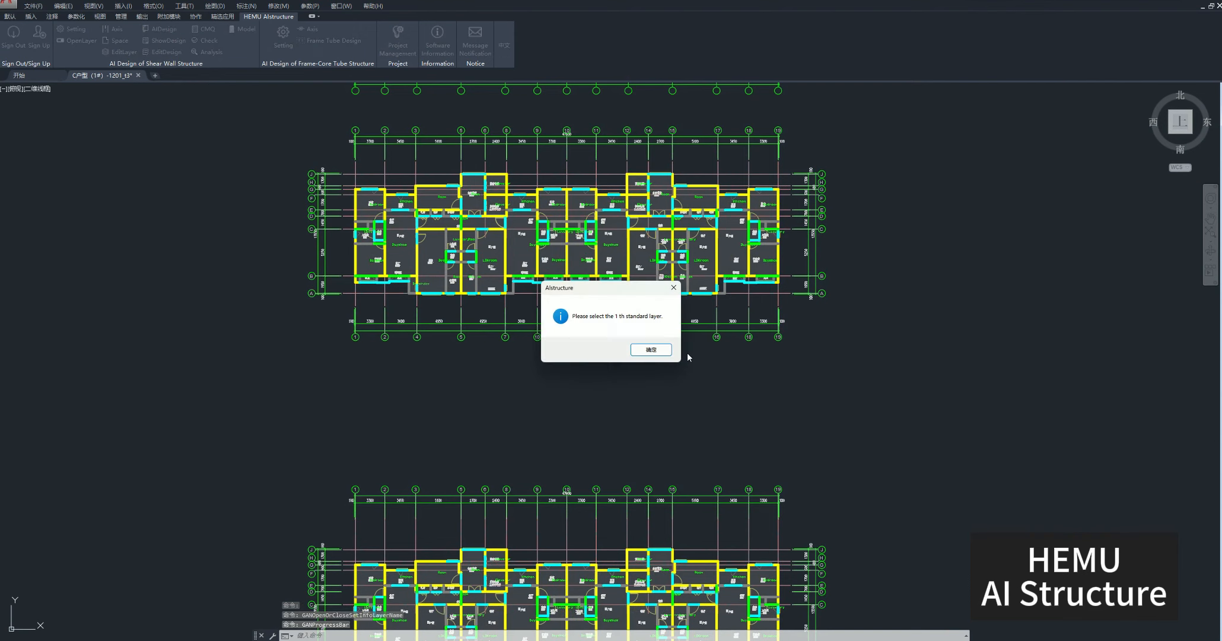
left_click(663, 353)
middle_click_drag(660, 354, 647, 518)
left_click(887, 556)
left_click(217, 291)
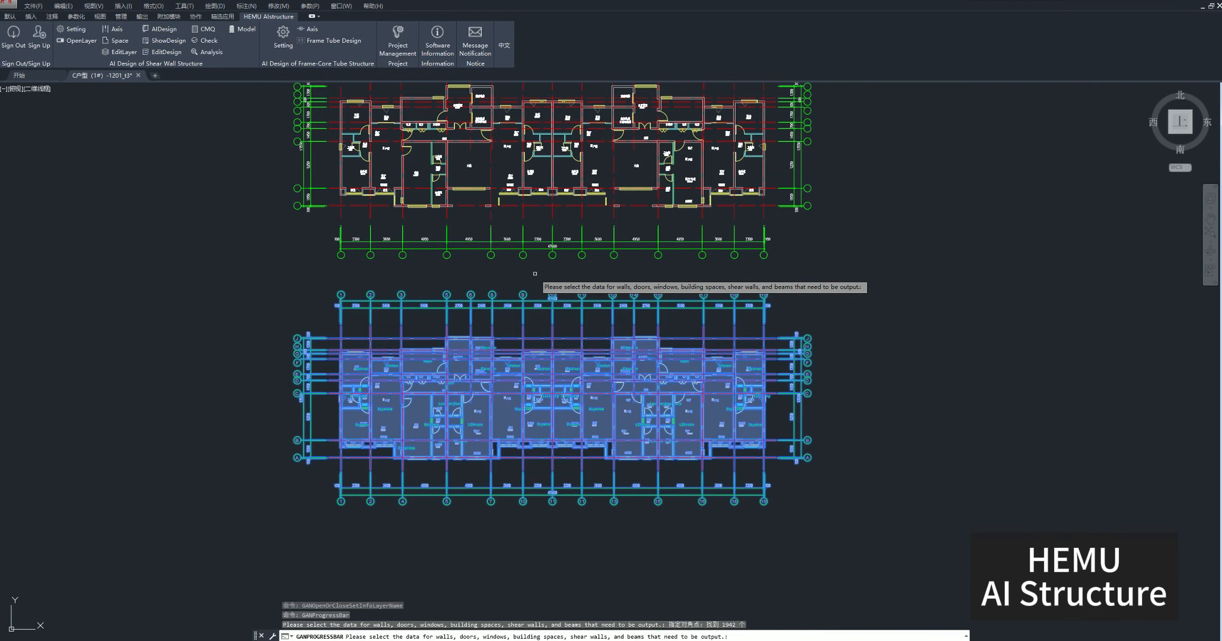
key("Return")
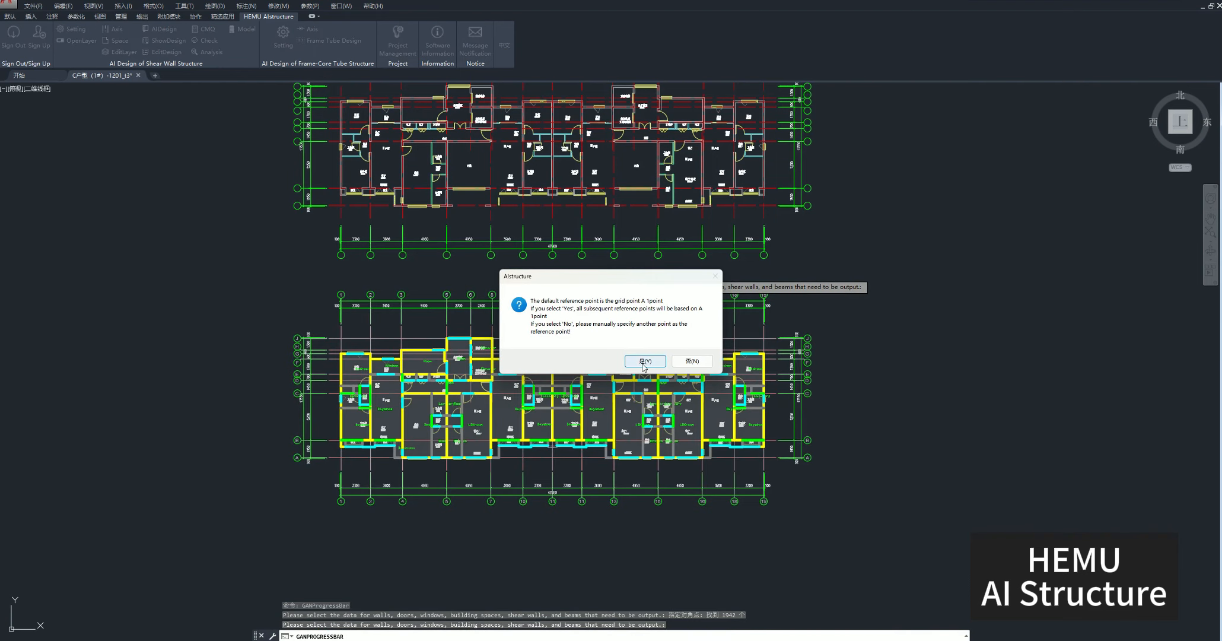
left_click(643, 360)
Select the whole lower processed plan as standard layer 2 and save the design data as AIstructArchi.json in the test folder.
left_click(648, 350)
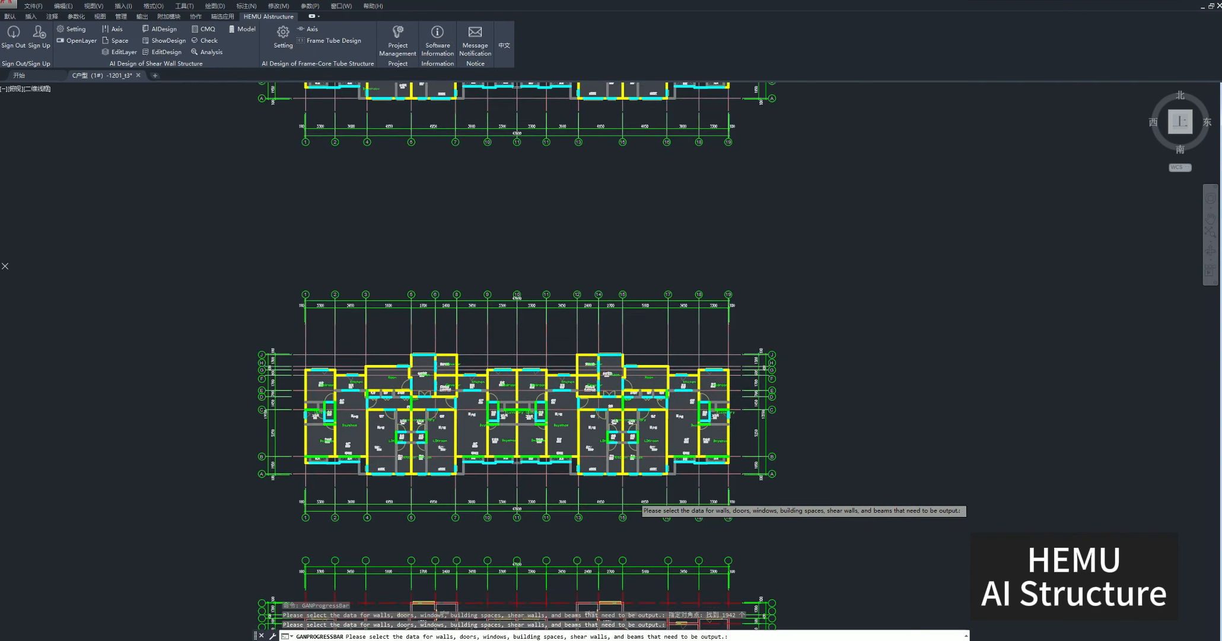
left_click(783, 543)
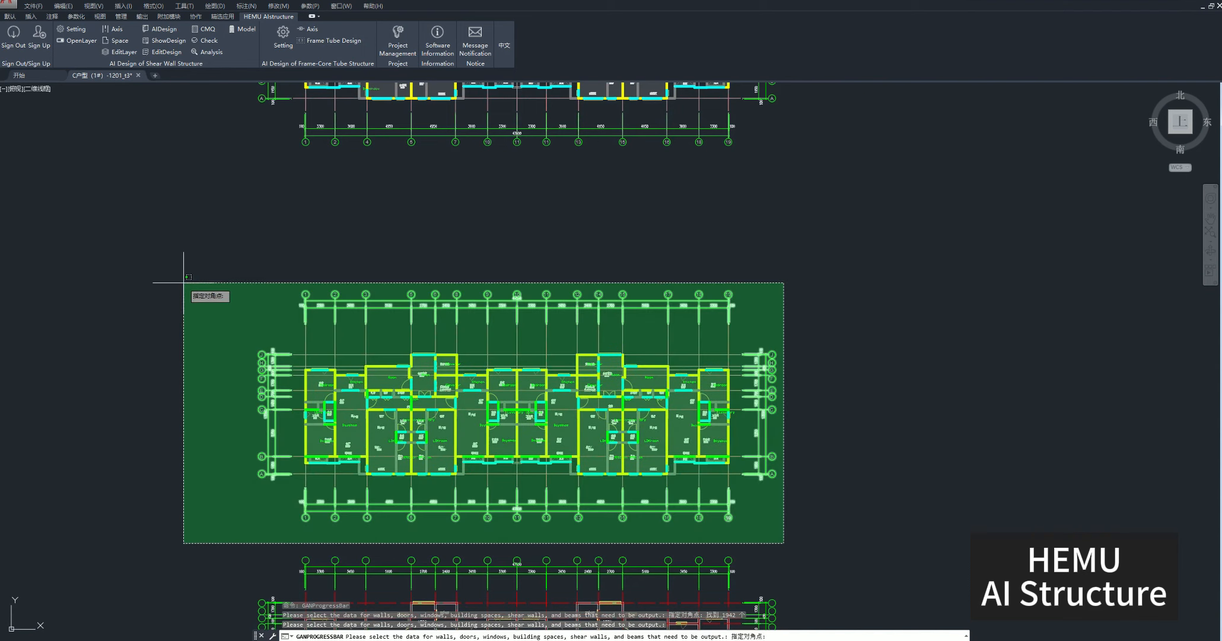
left_click(185, 251)
key("Return")
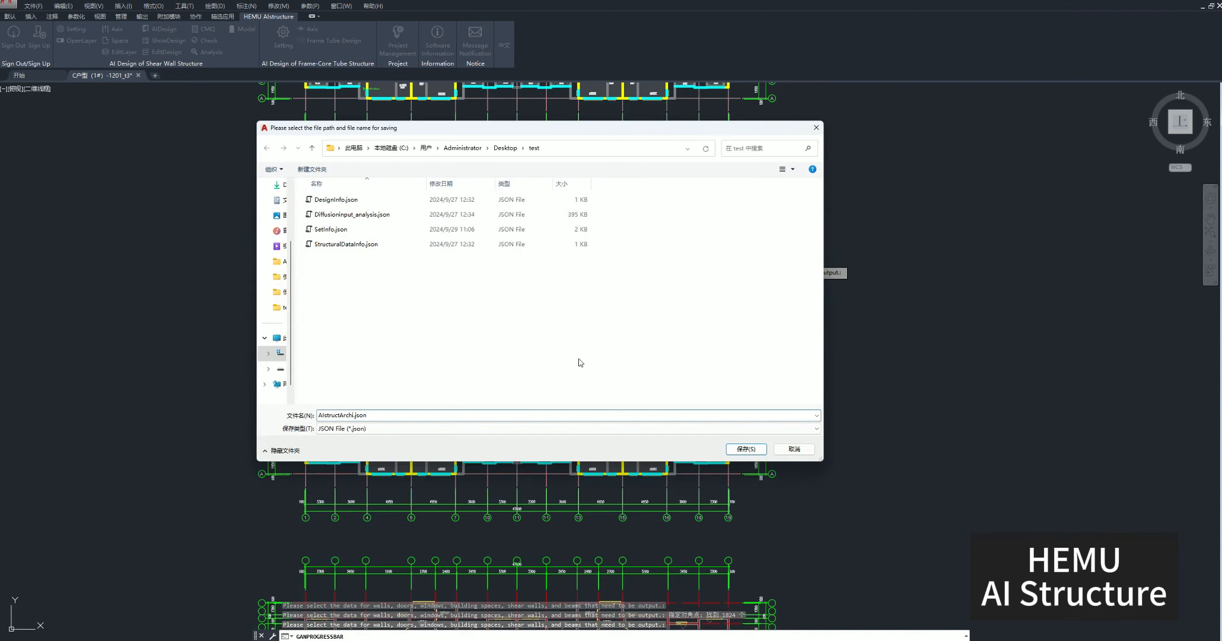
left_click(744, 451)
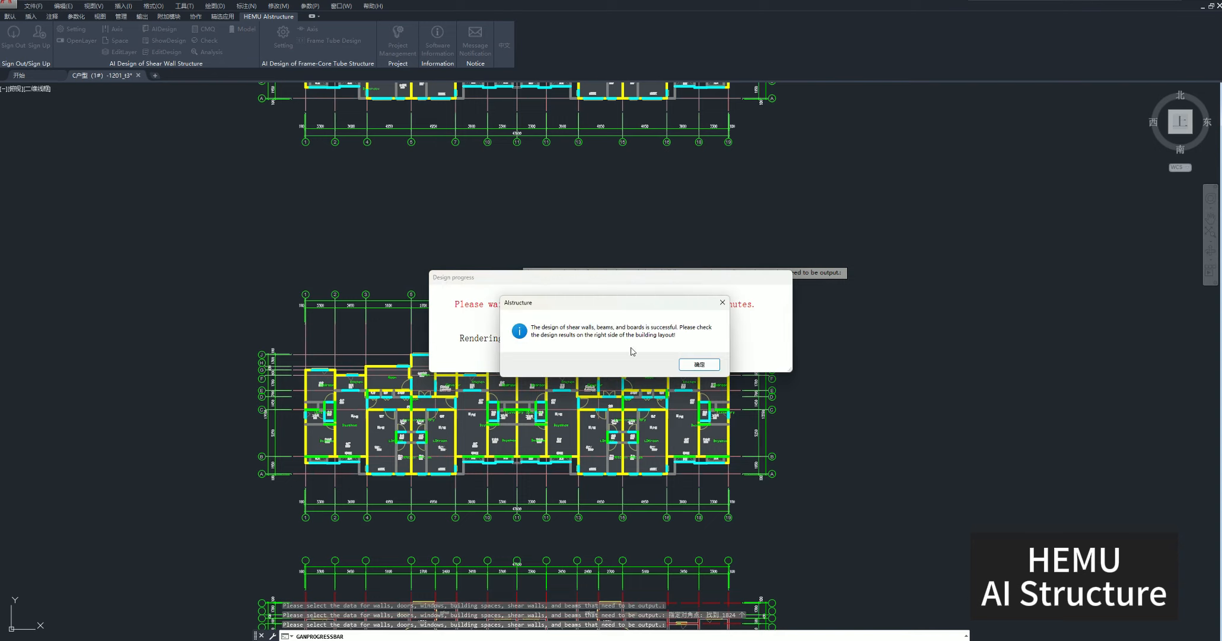
left_click(700, 365)
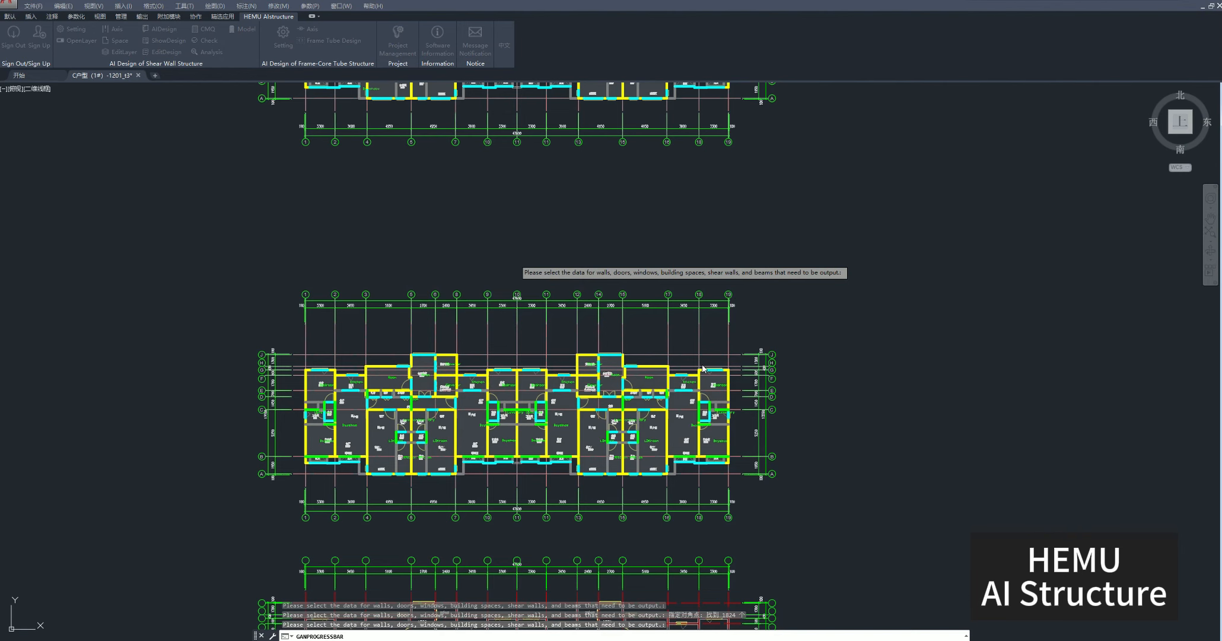
Examine the generated Diffusion and GAN shear wall layouts and their component legends beside the floor plans.
middle_click_drag(946, 362, 407, 407)
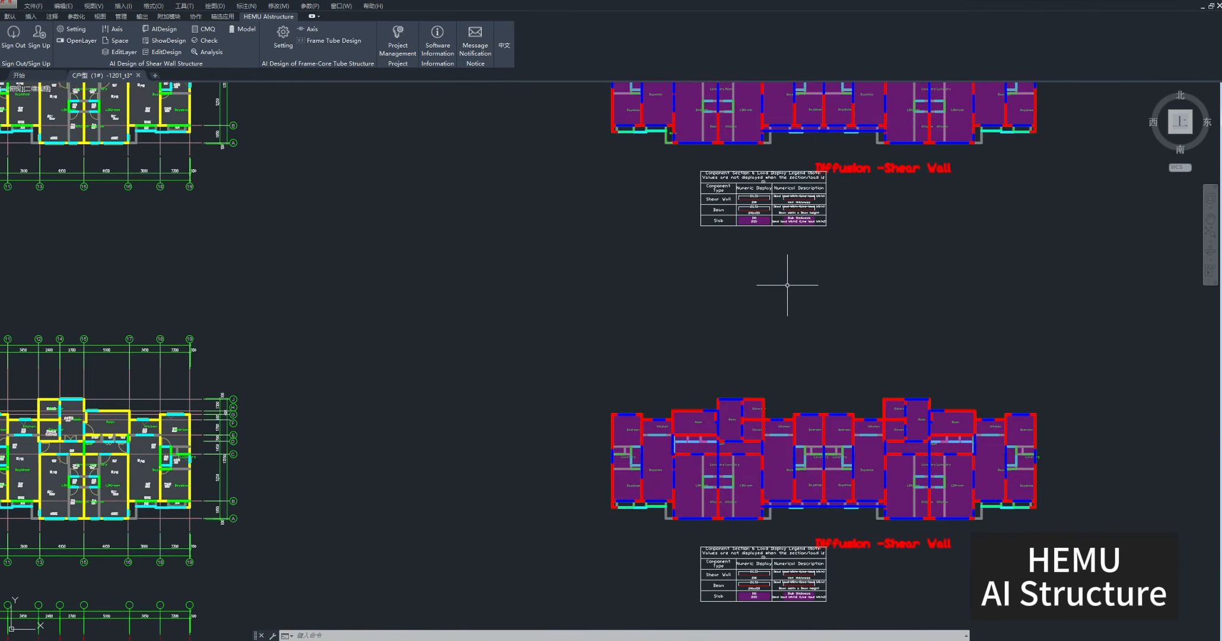
middle_click_drag(833, 271, 657, 529)
scroll(695, 486, "up", 2)
middle_click_drag(710, 486, 712, 556)
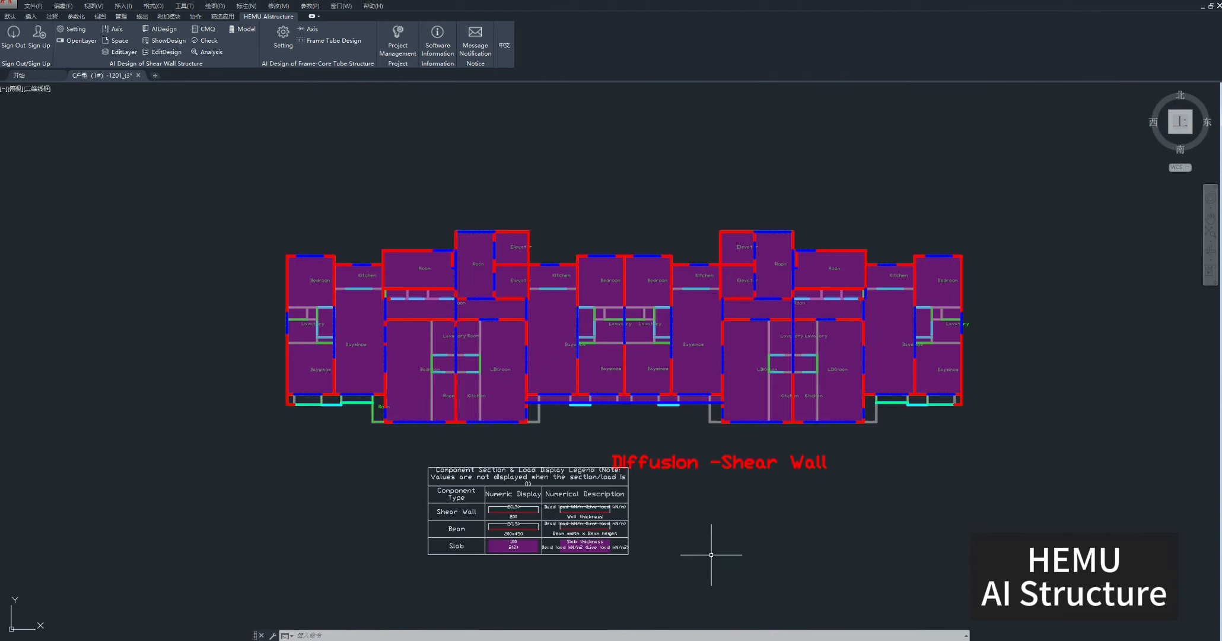
middle_click_drag(732, 564, 668, 486)
scroll(668, 486, "down", 2)
middle_click_drag(928, 492, 318, 329)
middle_click_drag(918, 415, 763, 380)
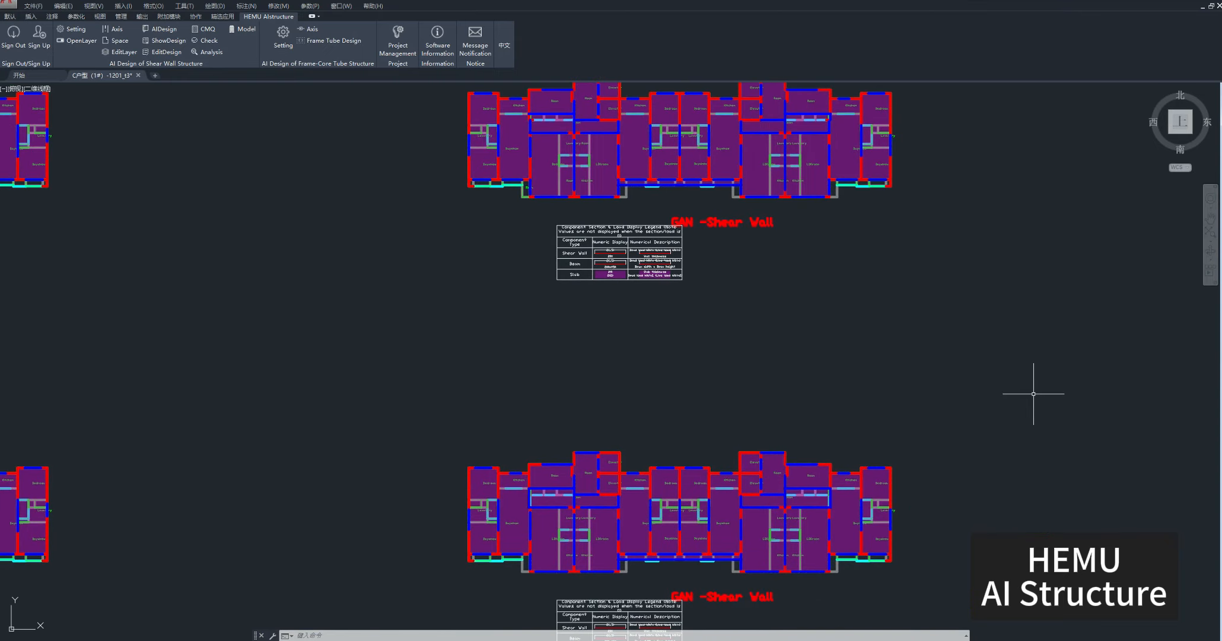
Examine the generated GAN, GNN1 and GNN2 shear wall layouts of both standard layers and return to the Diffusion layouts.
mouse_move(1034, 396)
middle_mouse_down()
mouse_move(382, 382)
mouse_move(887, 384)
mouse_move(814, 407)
middle_mouse_up()
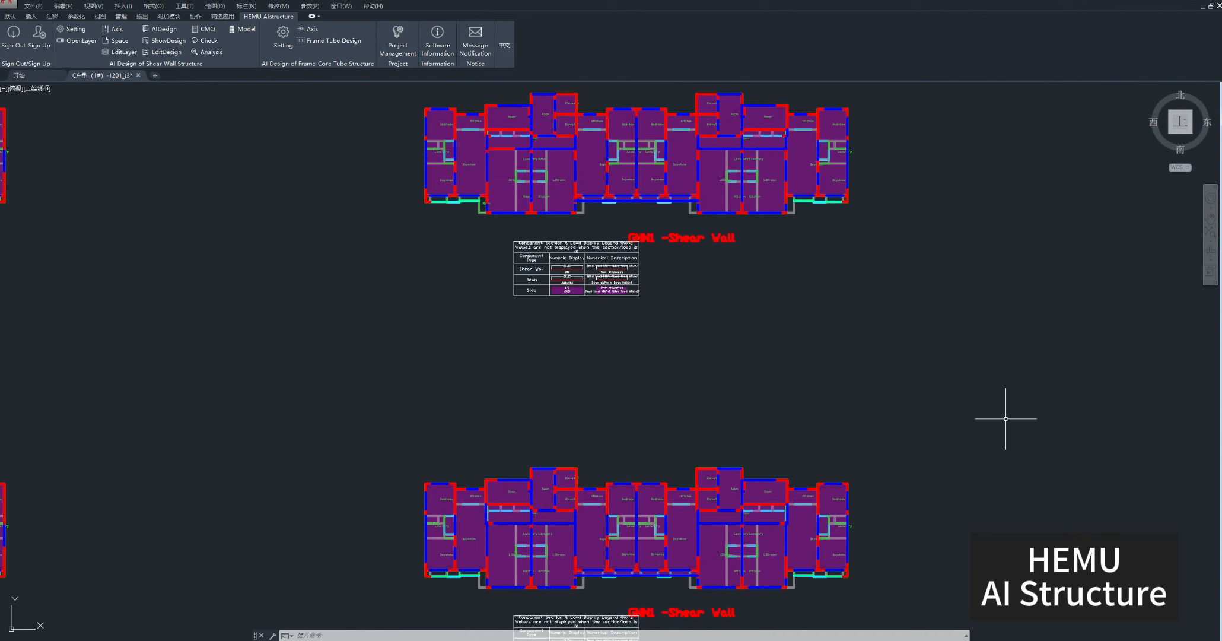
middle_click_drag(1006, 419, 447, 407)
mouse_move(1126, 422)
middle_mouse_down()
mouse_move(912, 426)
mouse_move(881, 441)
middle_mouse_up()
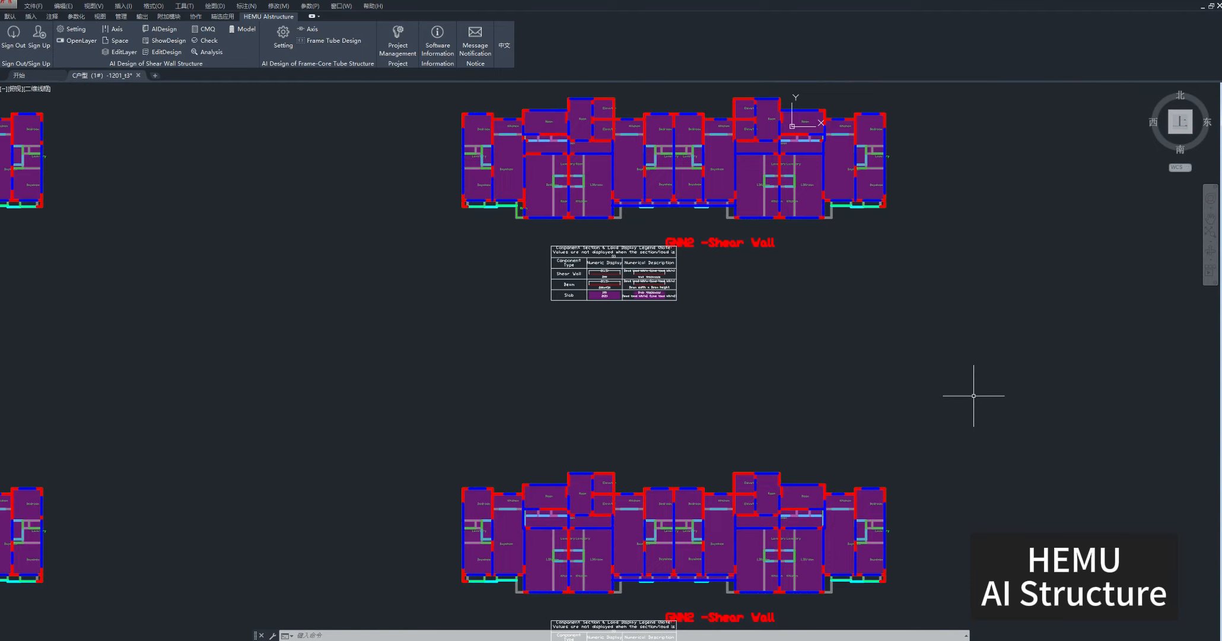
scroll(499, 376, "down", 5)
scroll(514, 412, "up", 3)
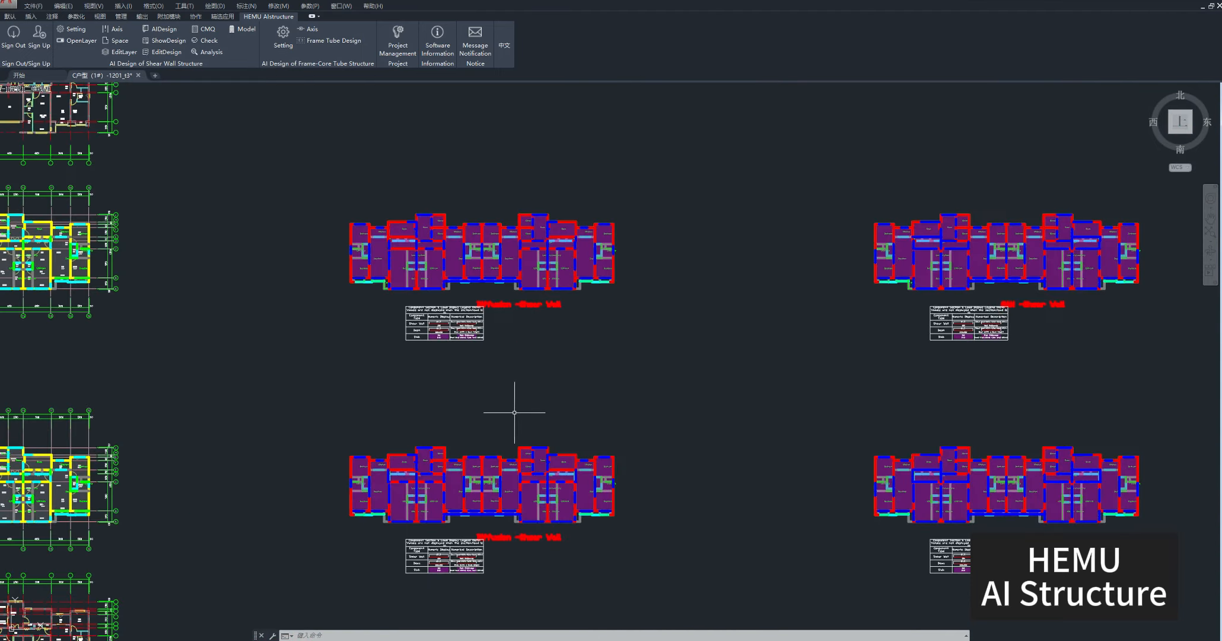
scroll(537, 409, "up", 3)
scroll(682, 409, "down", 3)
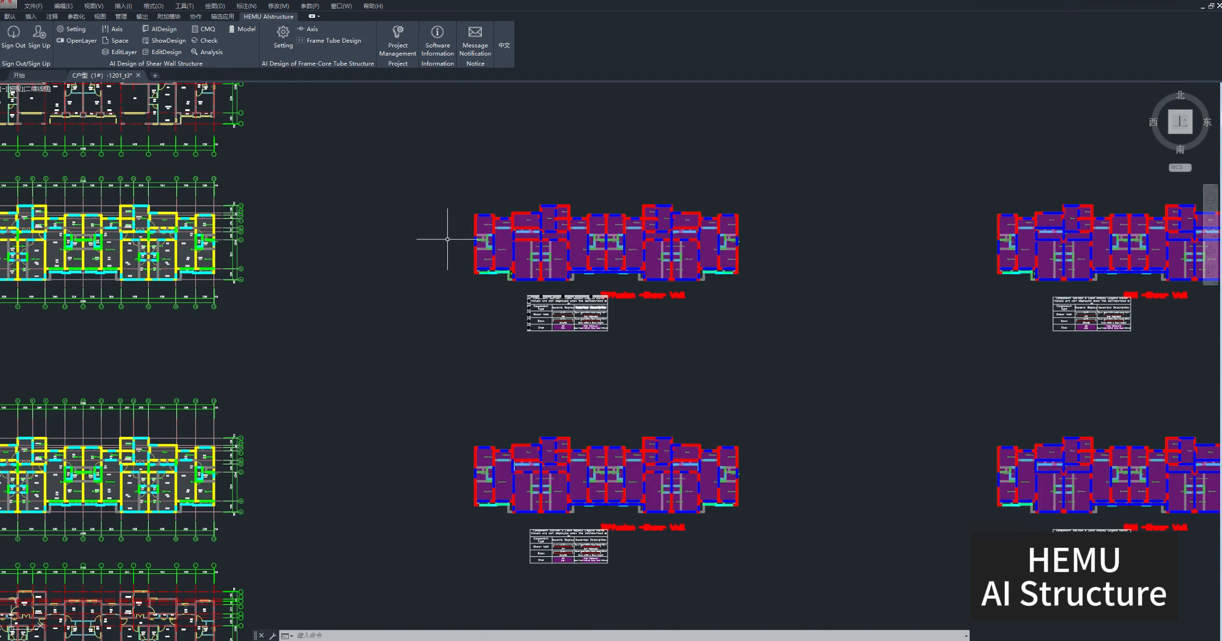
Display all structural member attributes: wall thickness, beam width and height, slab thickness, and the beam and slab loads.
left_click(167, 41)
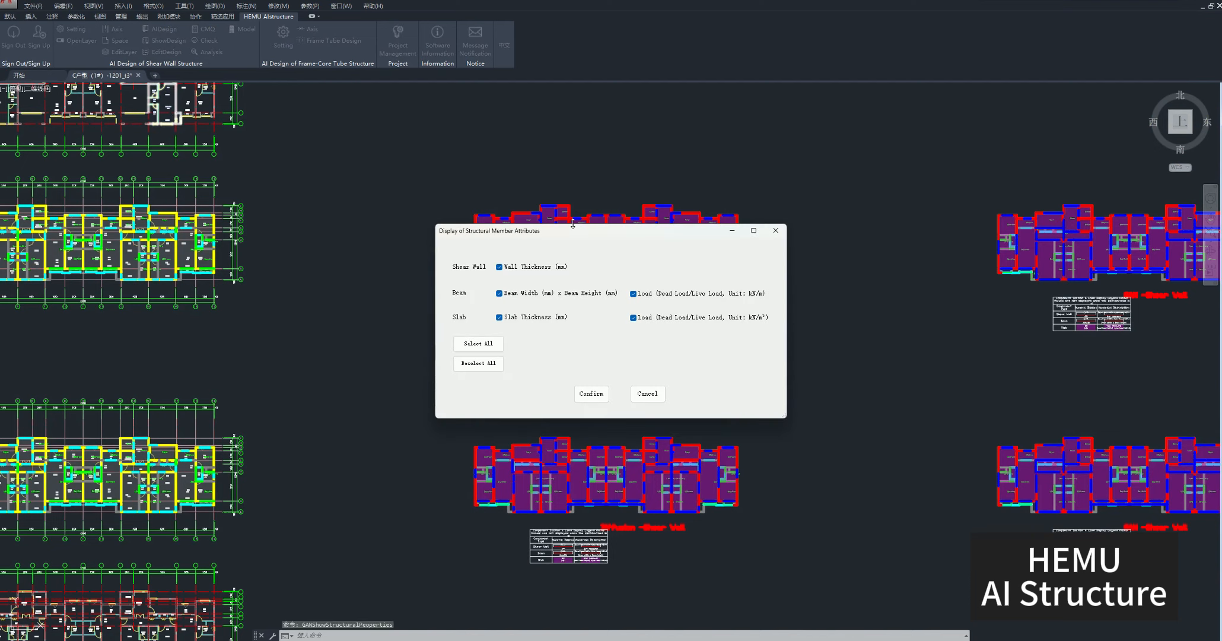
left_click_drag(602, 242, 609, 248)
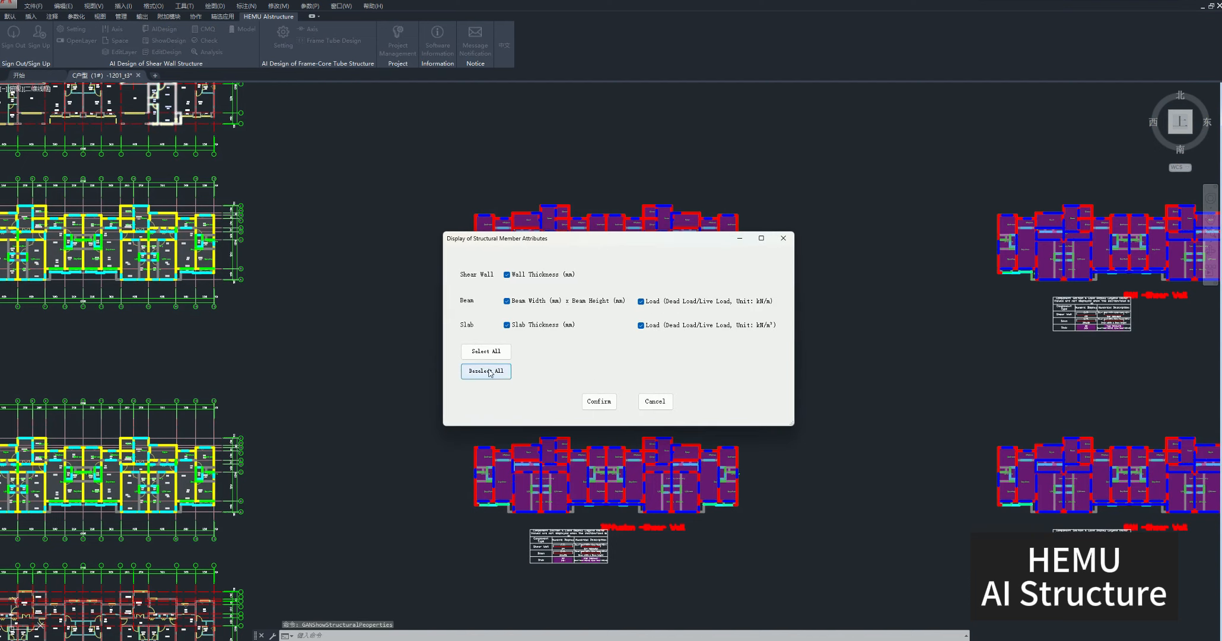
left_click(486, 351)
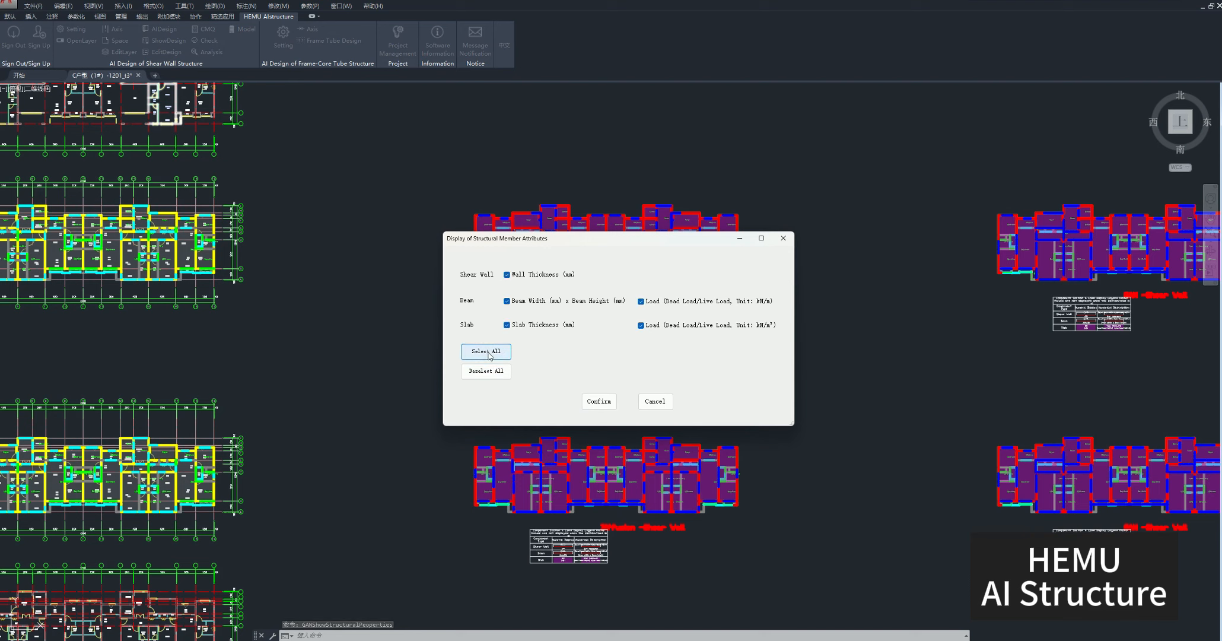
left_click(598, 402)
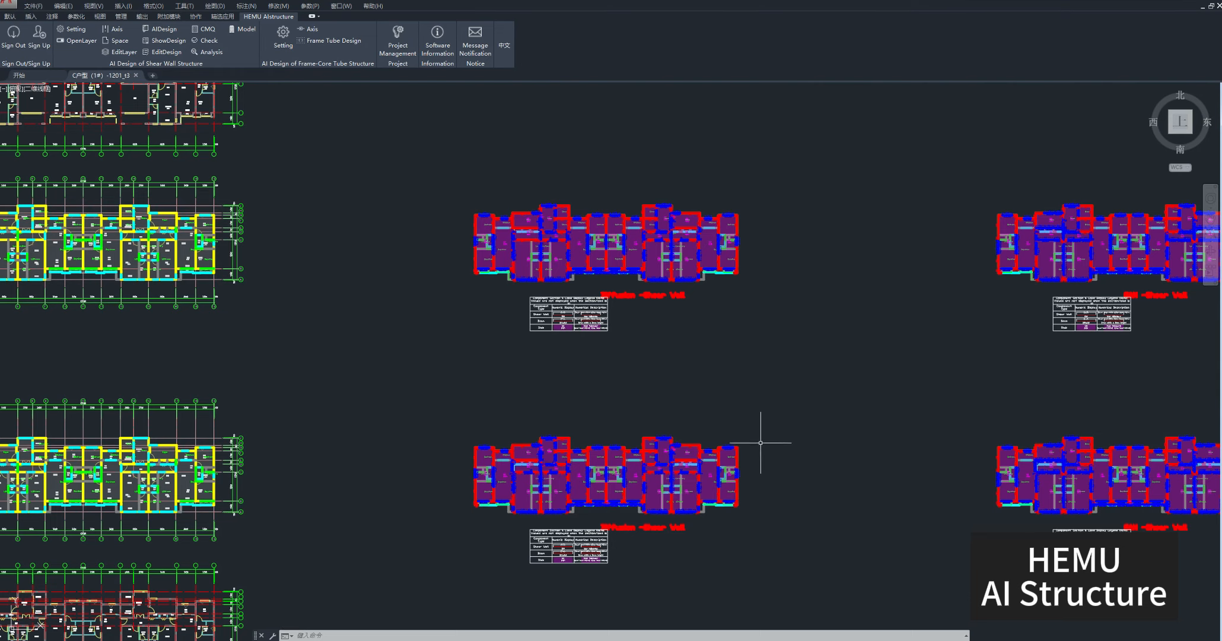
Inspect the size and load labels of the beam and adjoining shear wall along the lower LDKroom edge in the Diffusion layout.
scroll(715, 404, "up", 10)
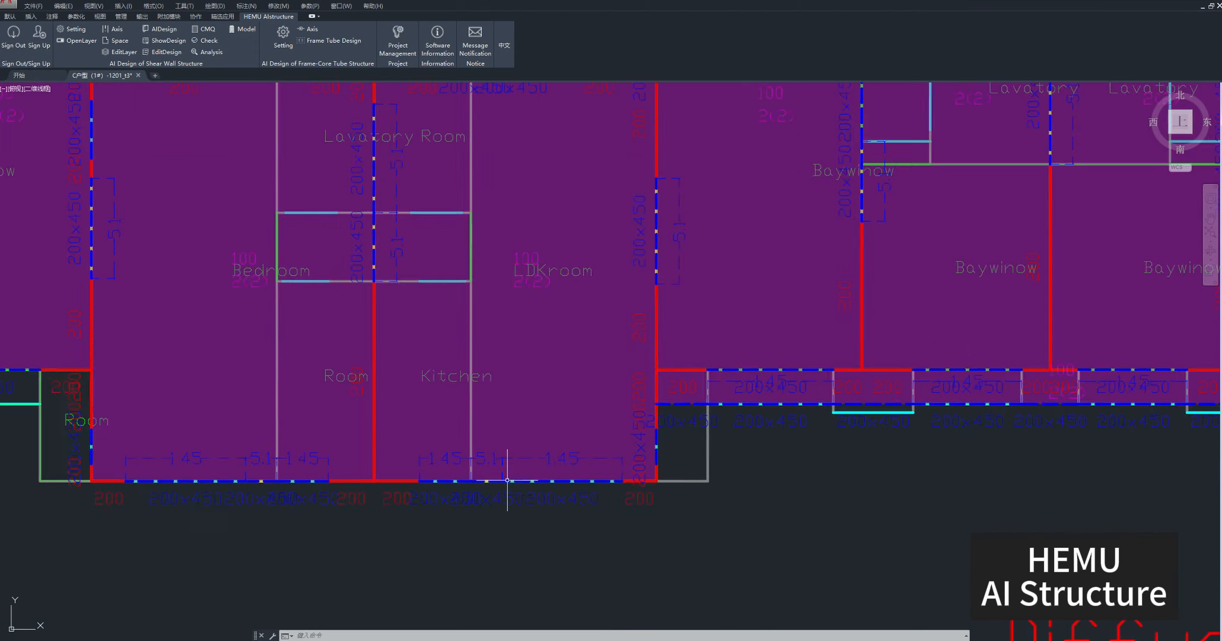
scroll(511, 479, "up", 2)
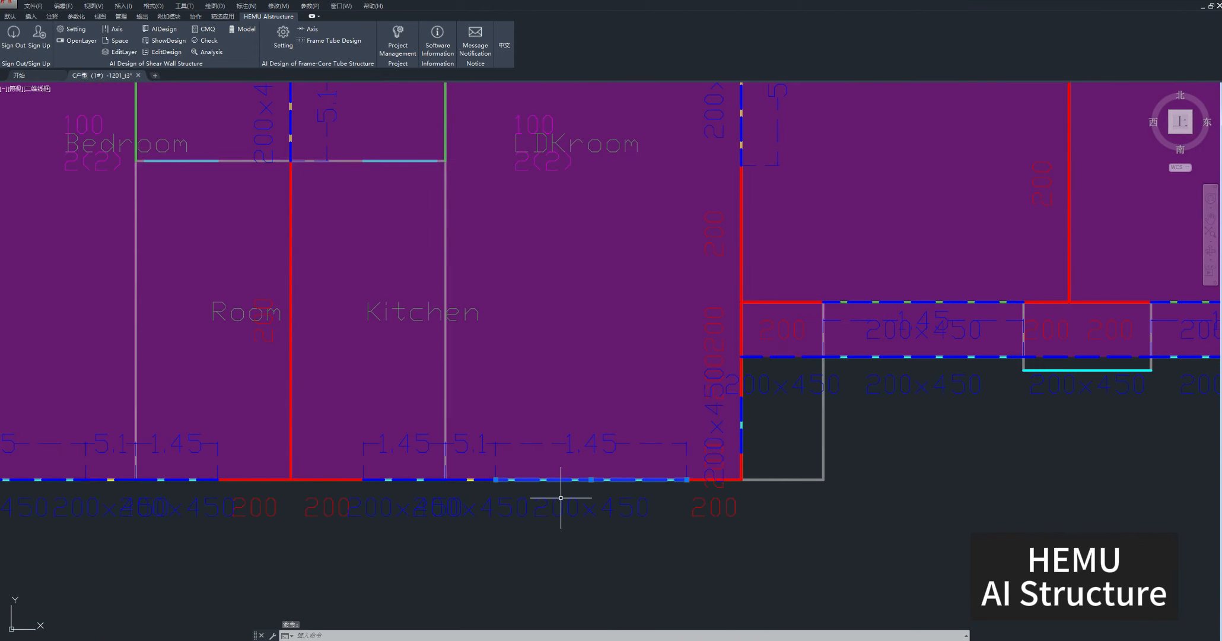
left_click(560, 502)
left_click(569, 443)
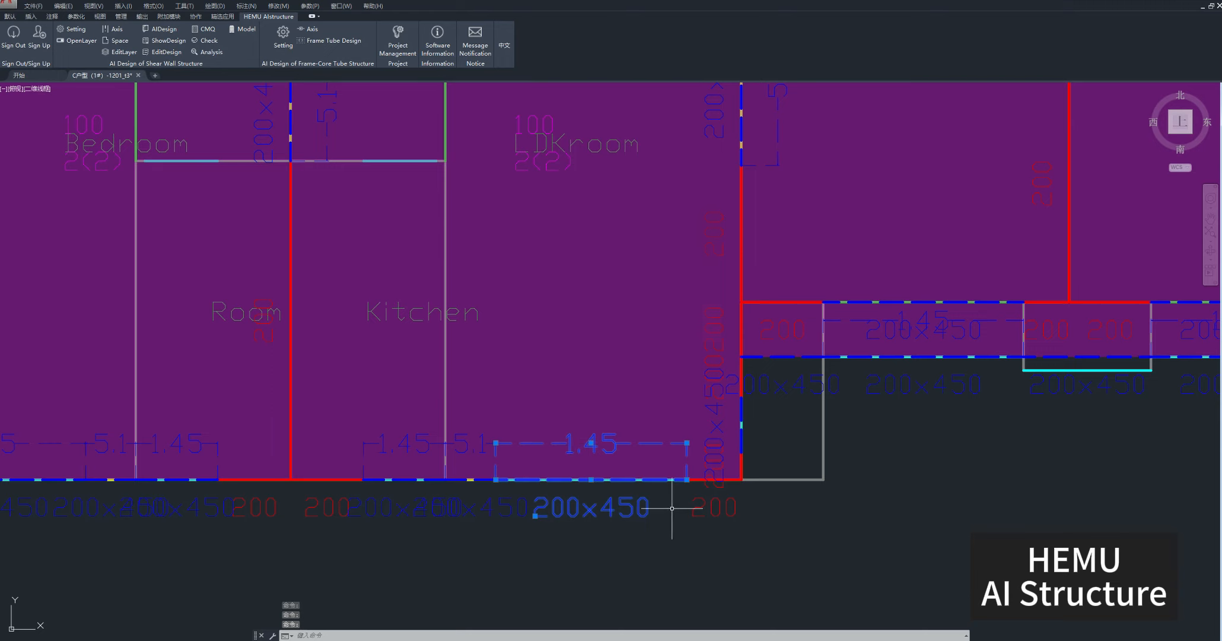
key("Escape")
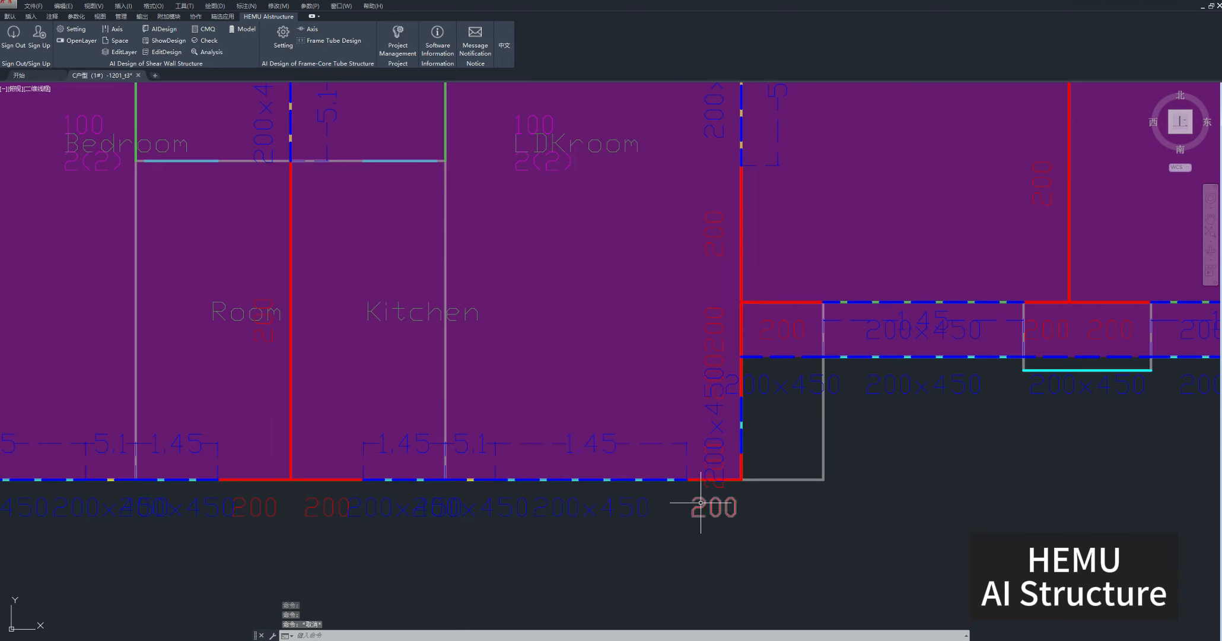
left_click(701, 505)
left_click(704, 481)
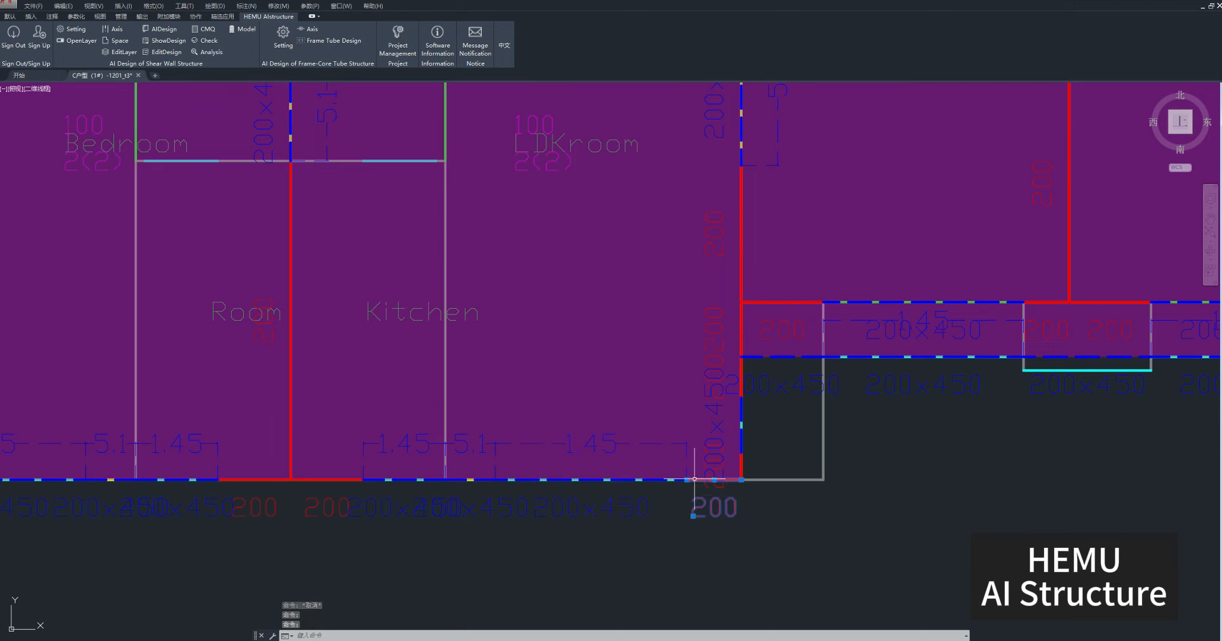
key("Escape")
Inspect the LDKroom slab together with its thickness and load labels in the Diffusion layout.
middle_click_drag(622, 377, 655, 606)
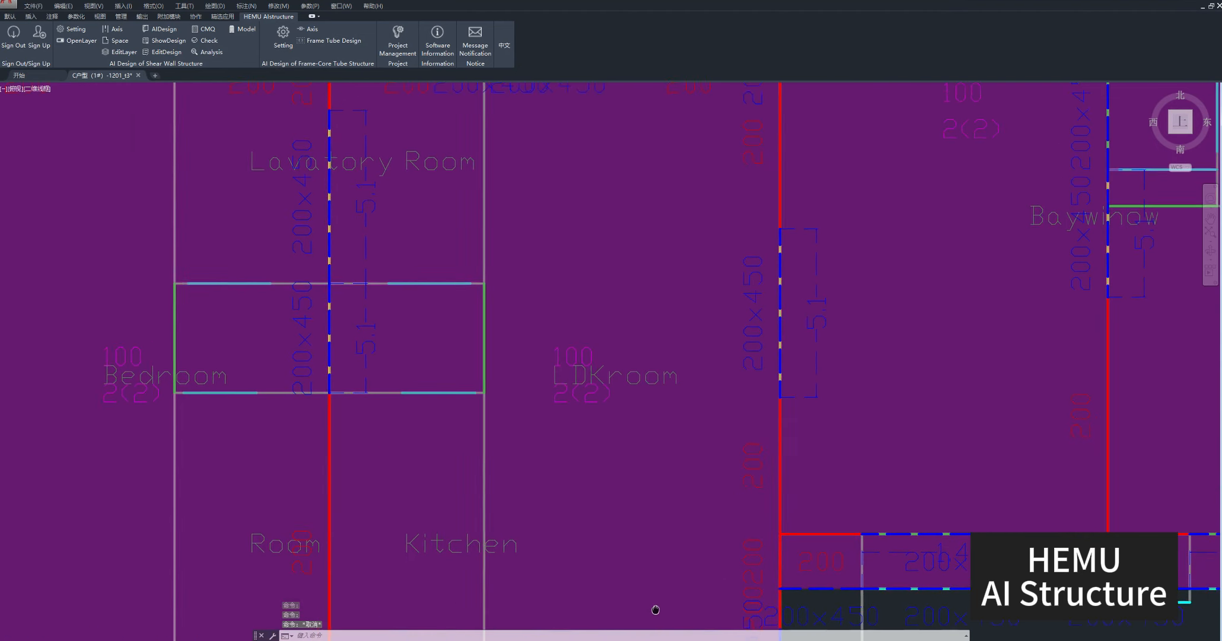
scroll(635, 523, "down", 2)
left_click(635, 523)
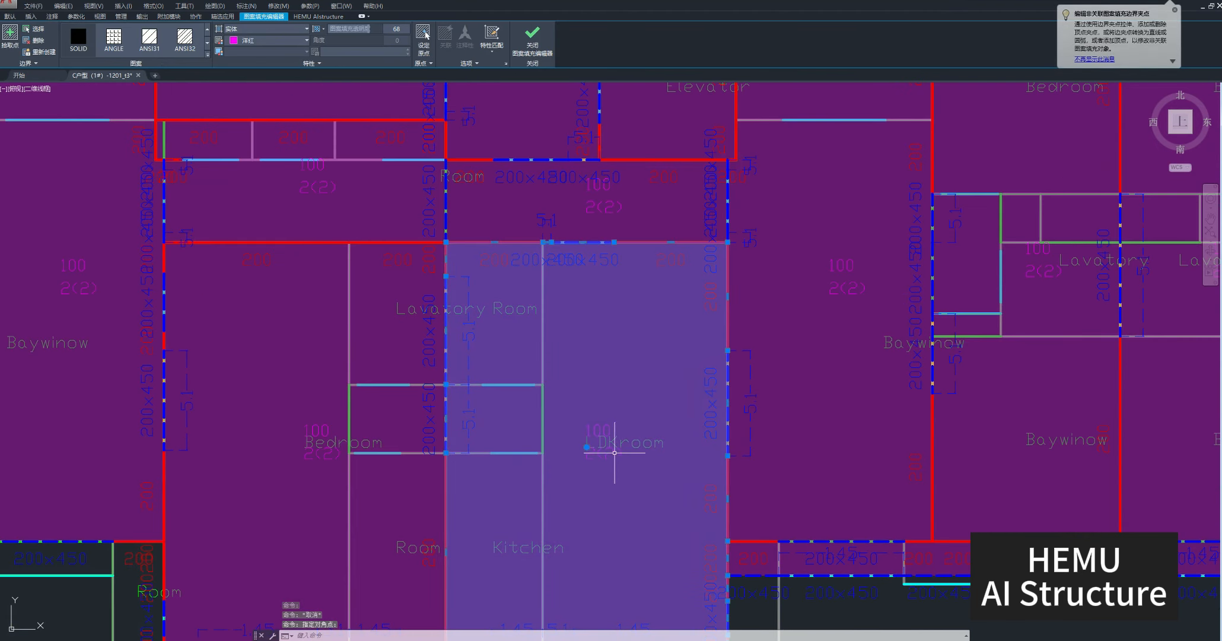
left_click(610, 434)
left_click(611, 431)
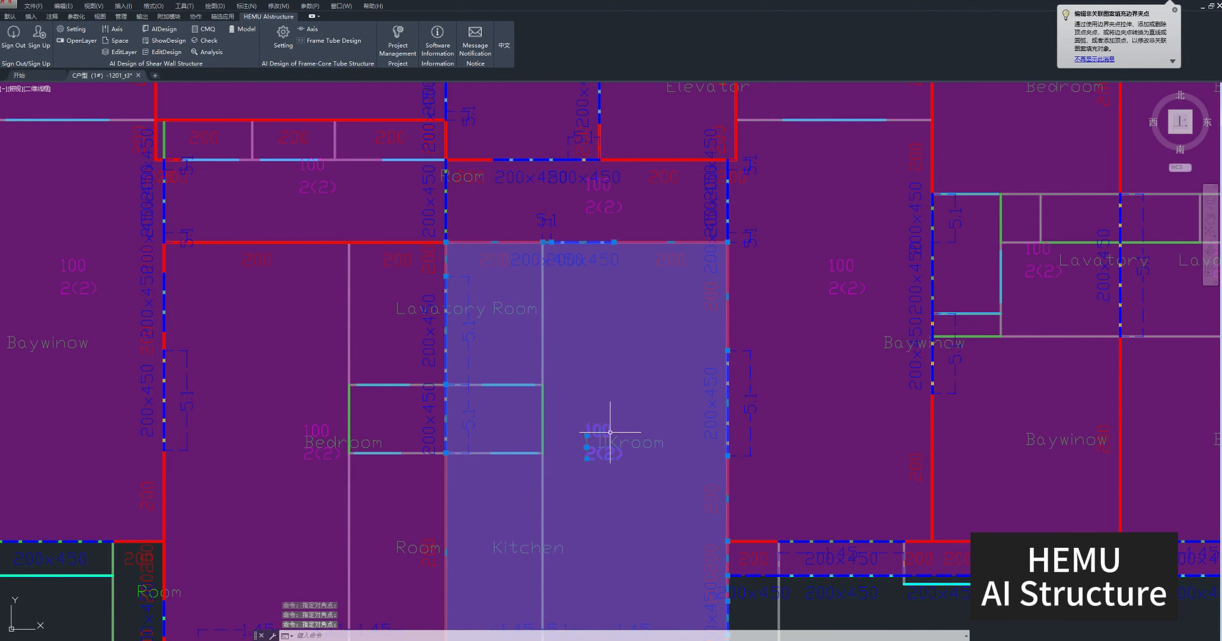
key("Escape")
scroll(699, 558, "down", 8)
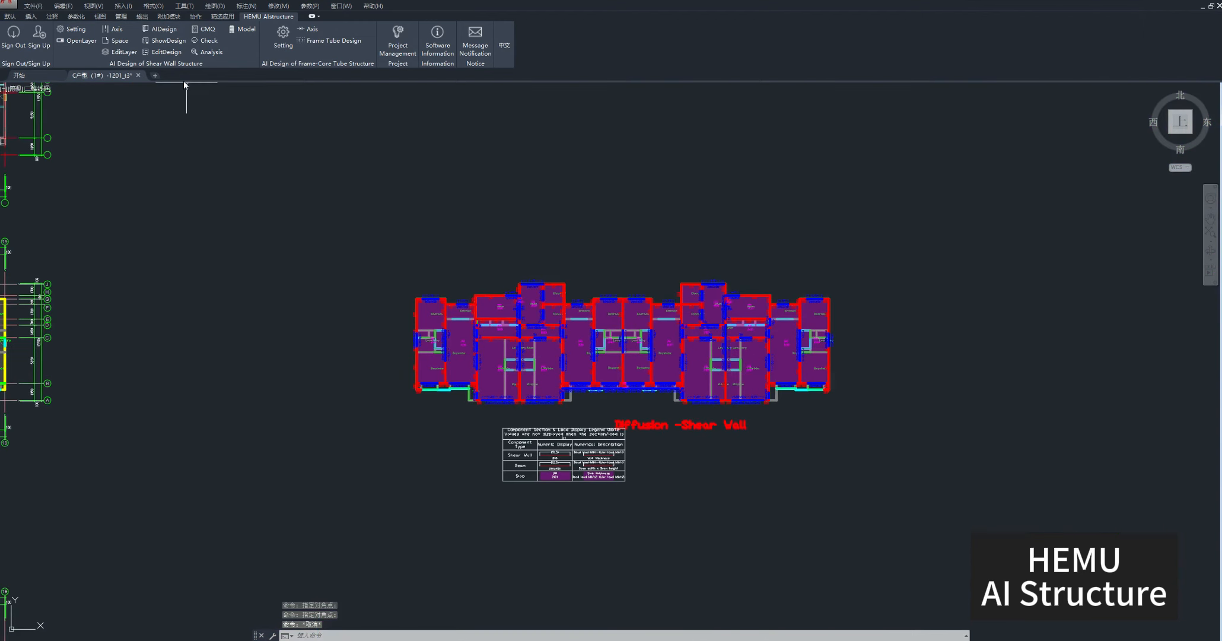
Create a 200 mm thick horizontal shear wall running right from the Bedroom's upper right corner, above the Kitchen.
left_click(165, 53)
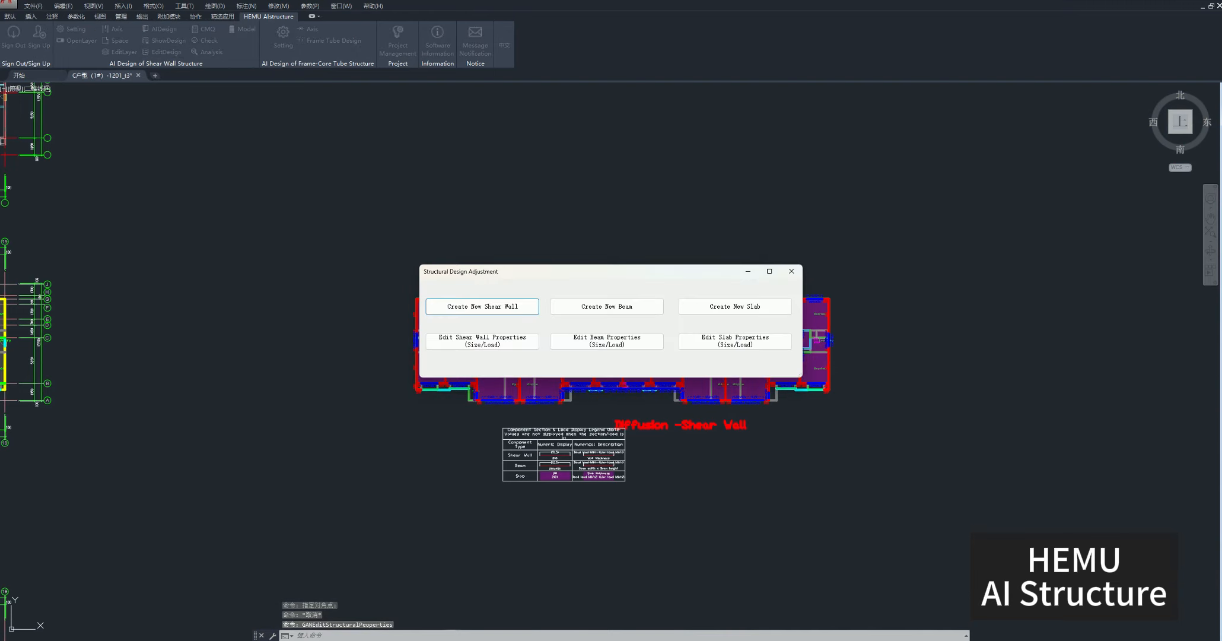
left_click(485, 308)
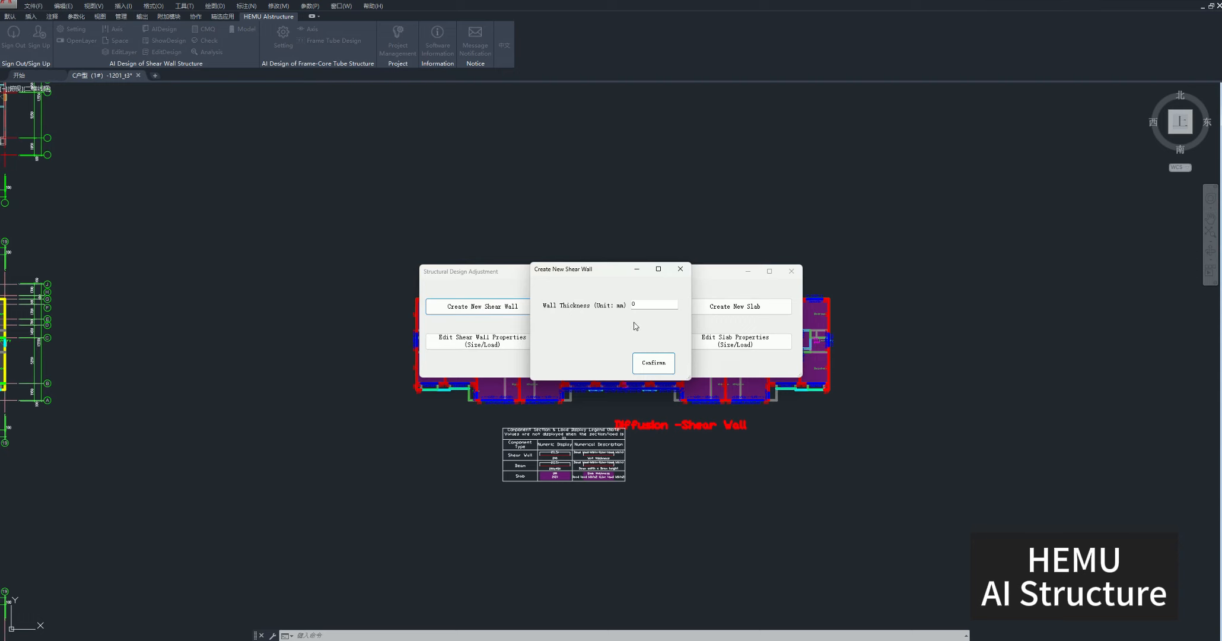
left_click(657, 305)
left_click(653, 363)
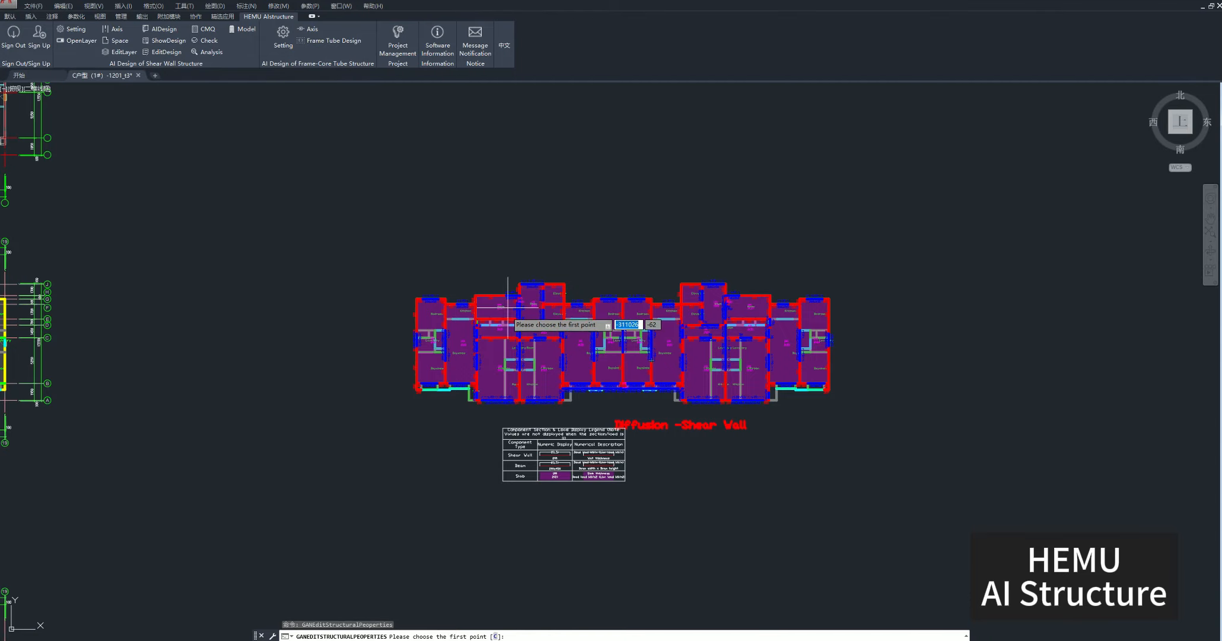
scroll(467, 293, "up", 10)
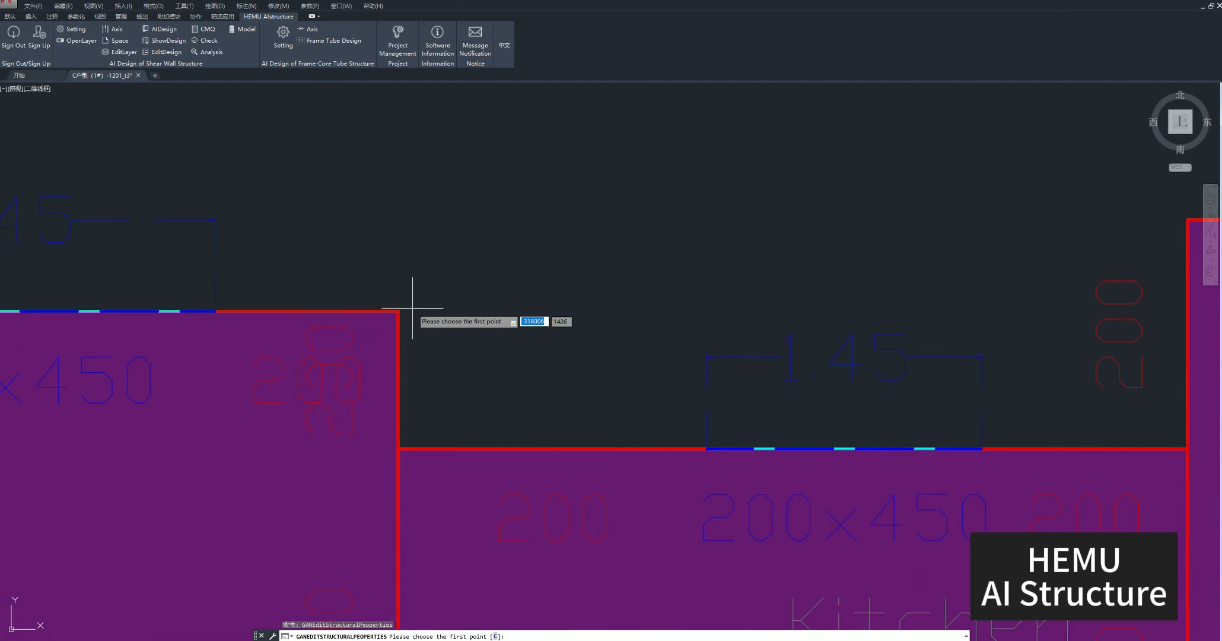
left_click(402, 307)
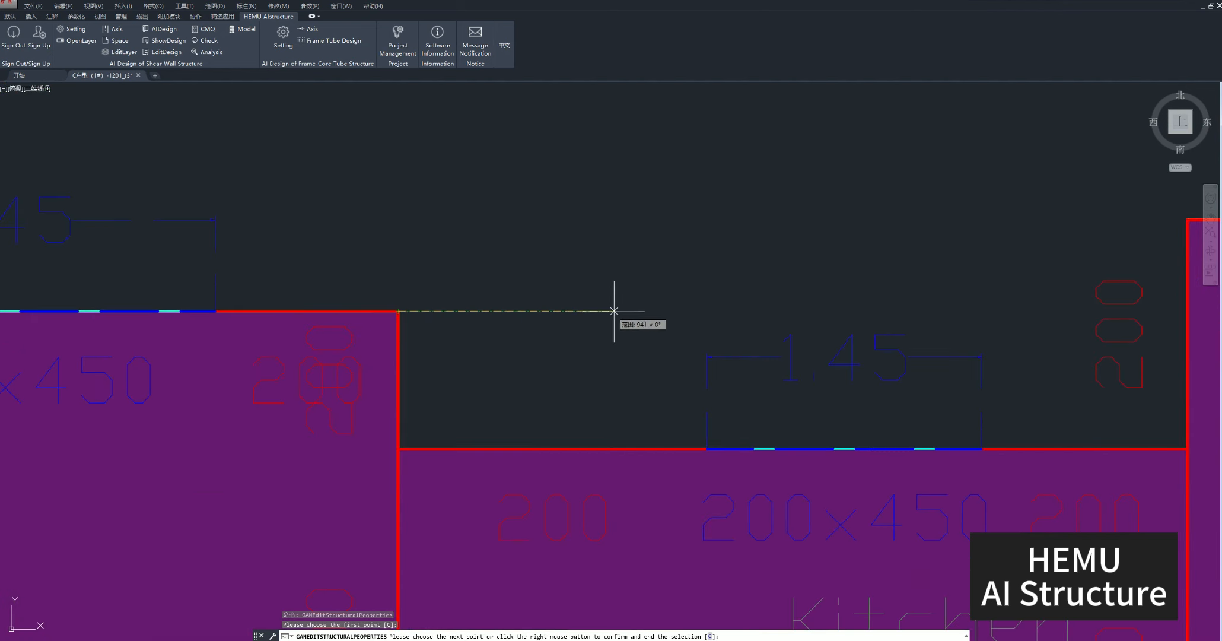
left_click(848, 310)
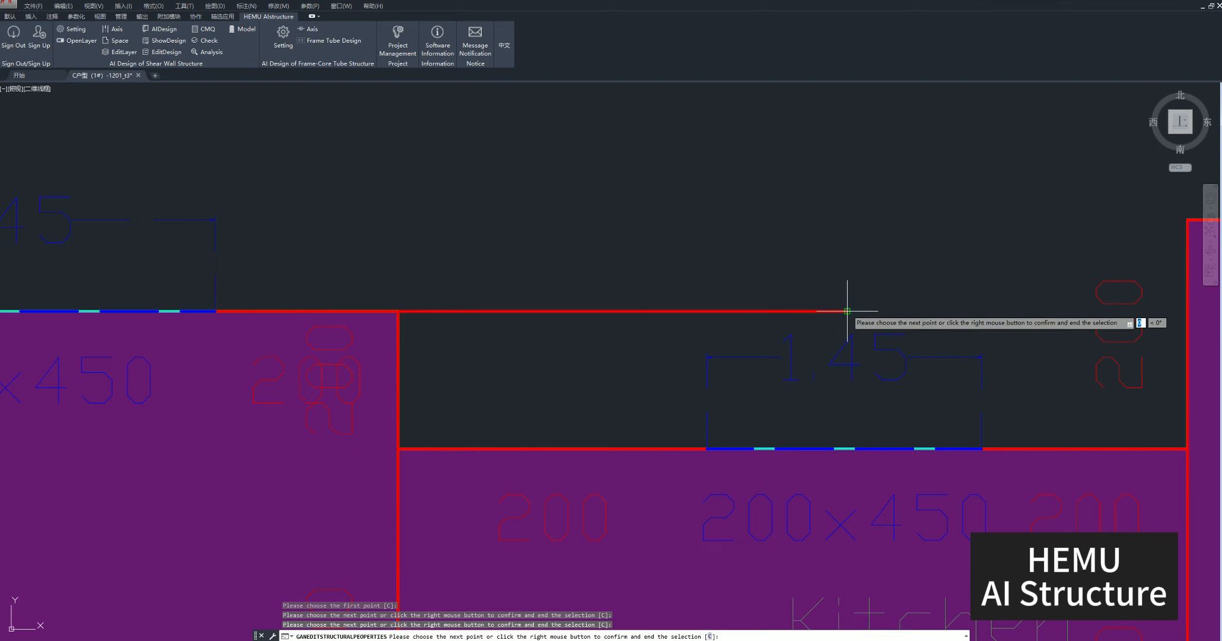
right_click(847, 311)
left_click(872, 316)
scroll(611, 344, "down", 5)
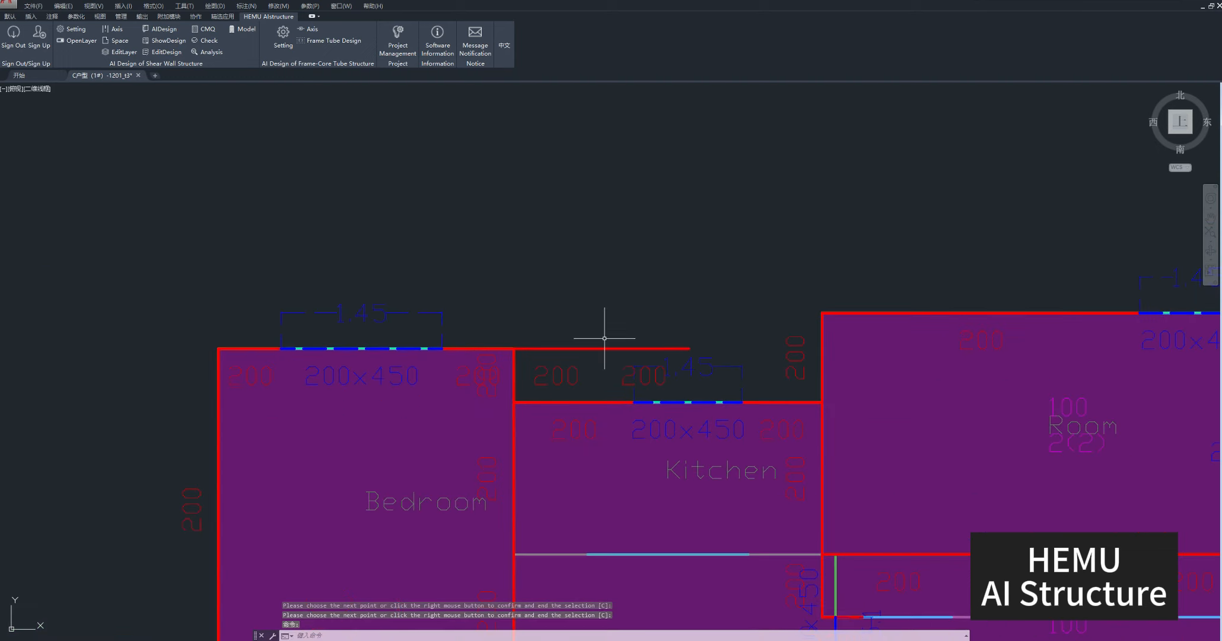
Check the new shear wall's labels and set the thickness of its segments to 300 mm.
left_click(554, 369)
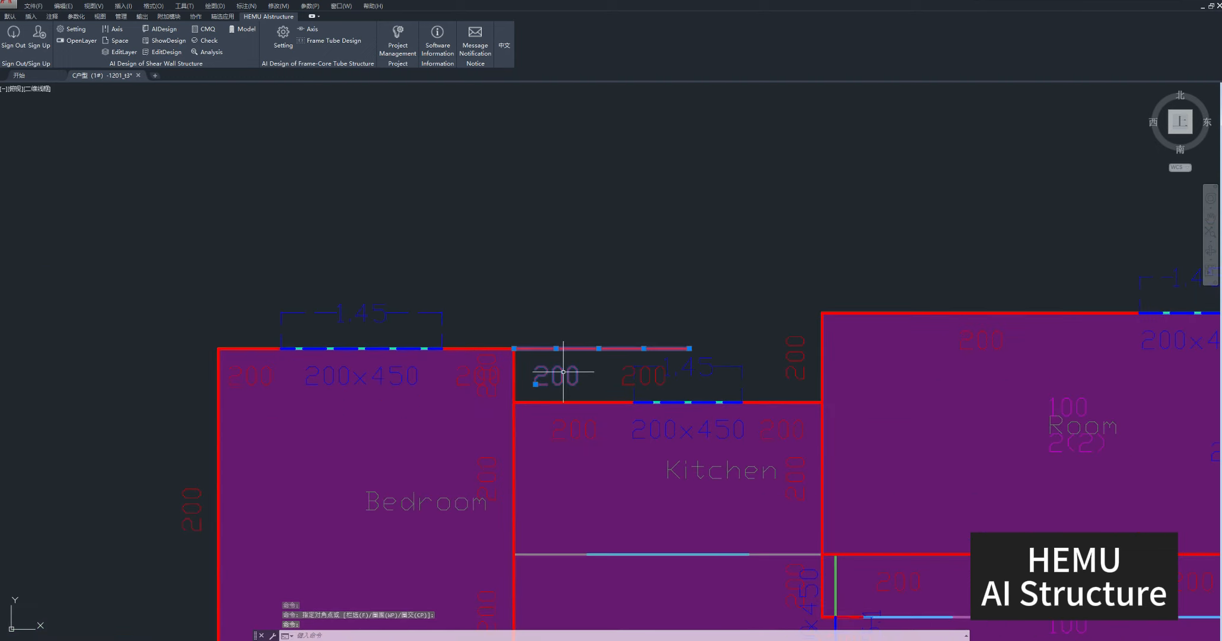
left_click(629, 372)
left_click(604, 374)
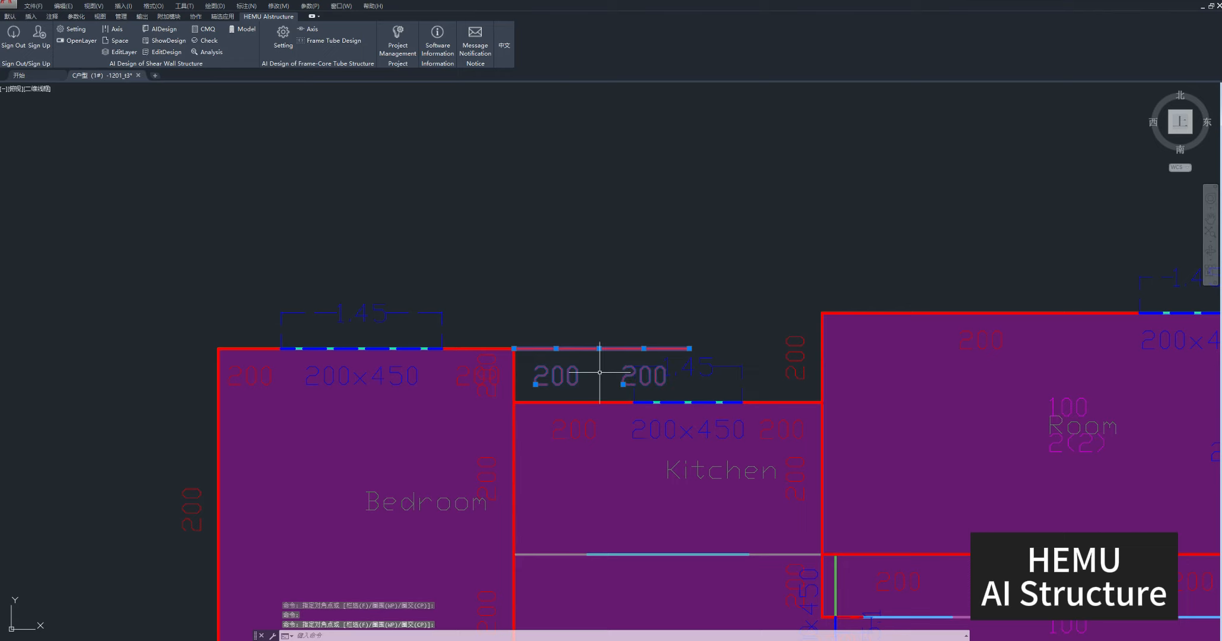
key("Escape")
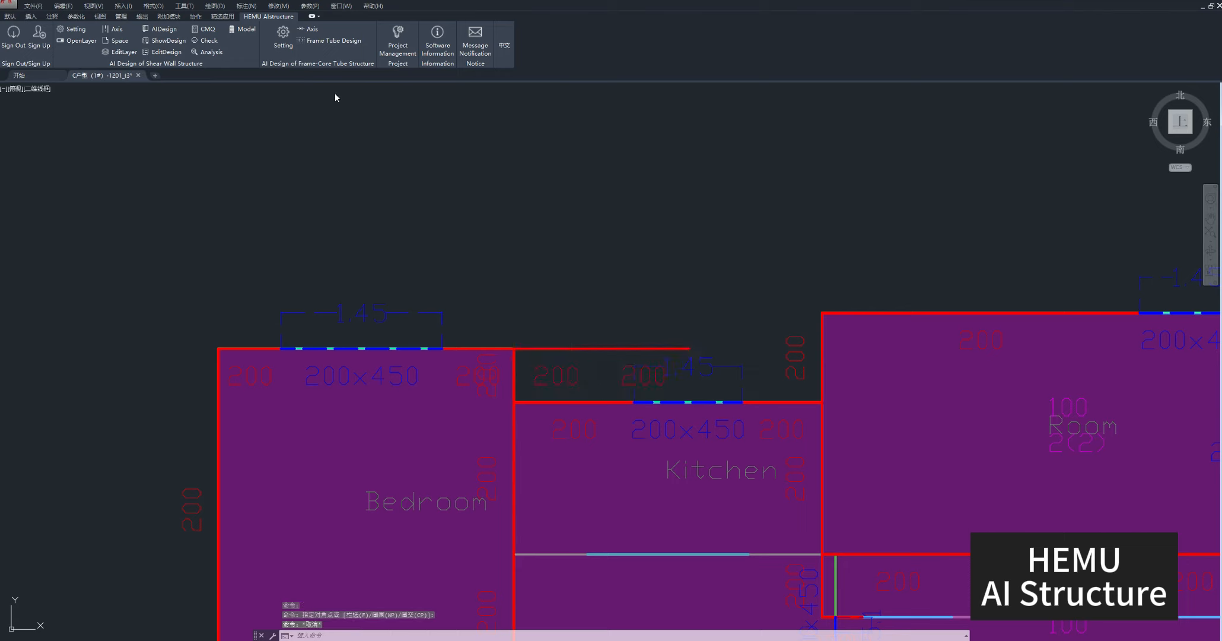
left_click(482, 343)
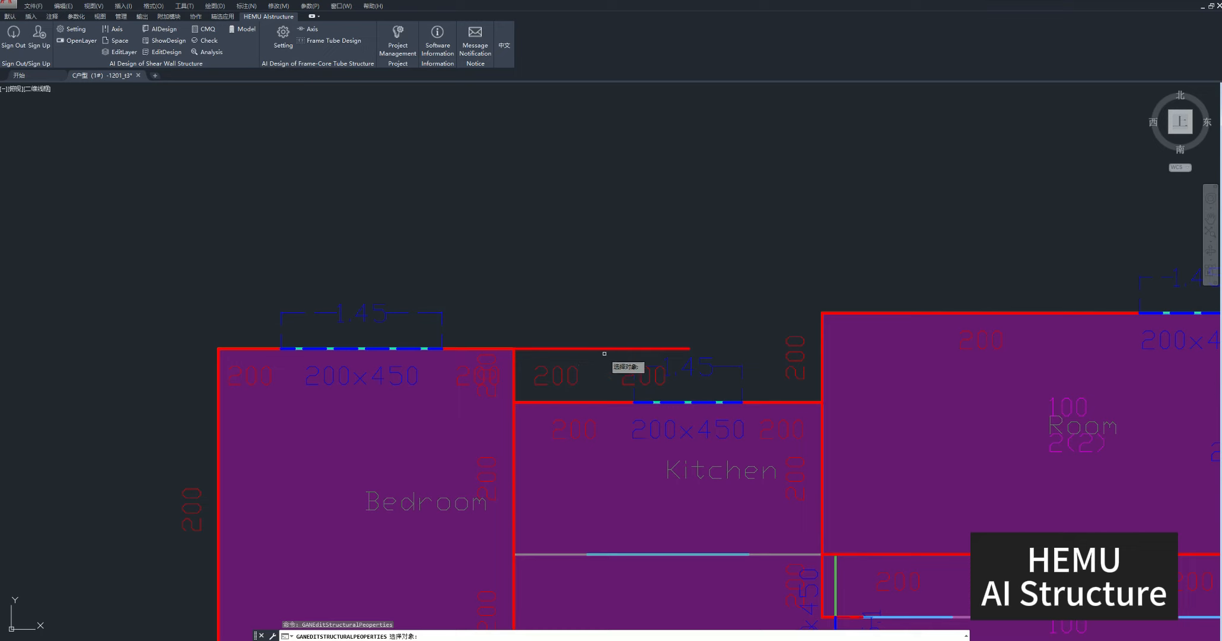
left_click(604, 353)
left_click(571, 308)
key("Return")
left_click(653, 304)
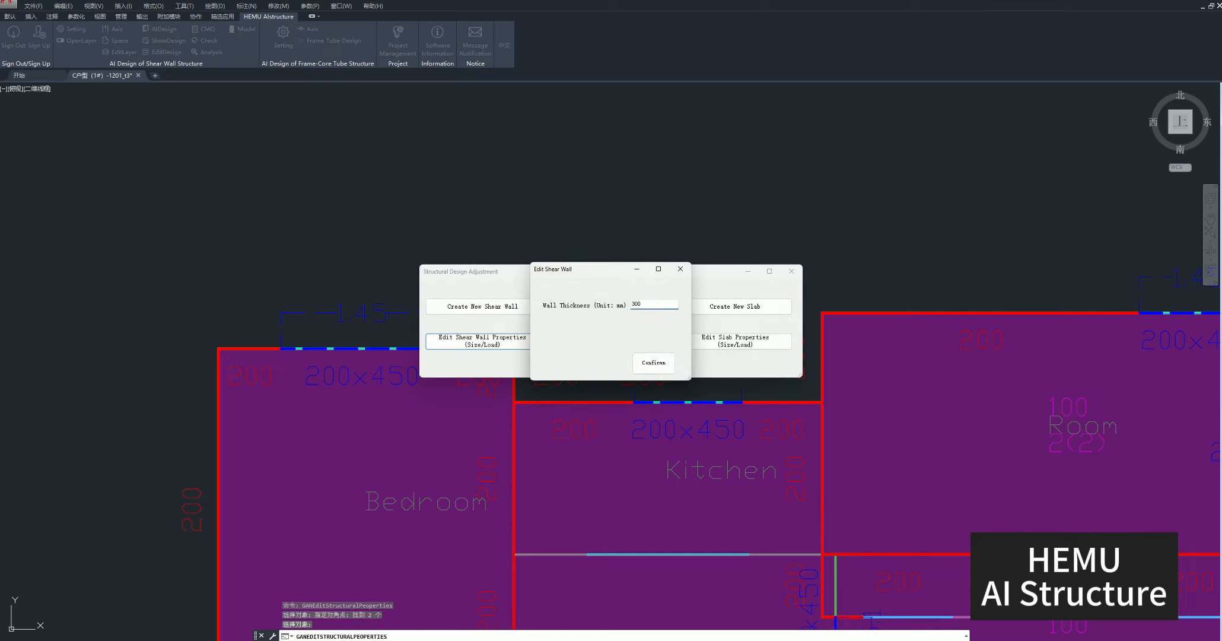
type("300")
left_click(653, 362)
left_click(792, 271)
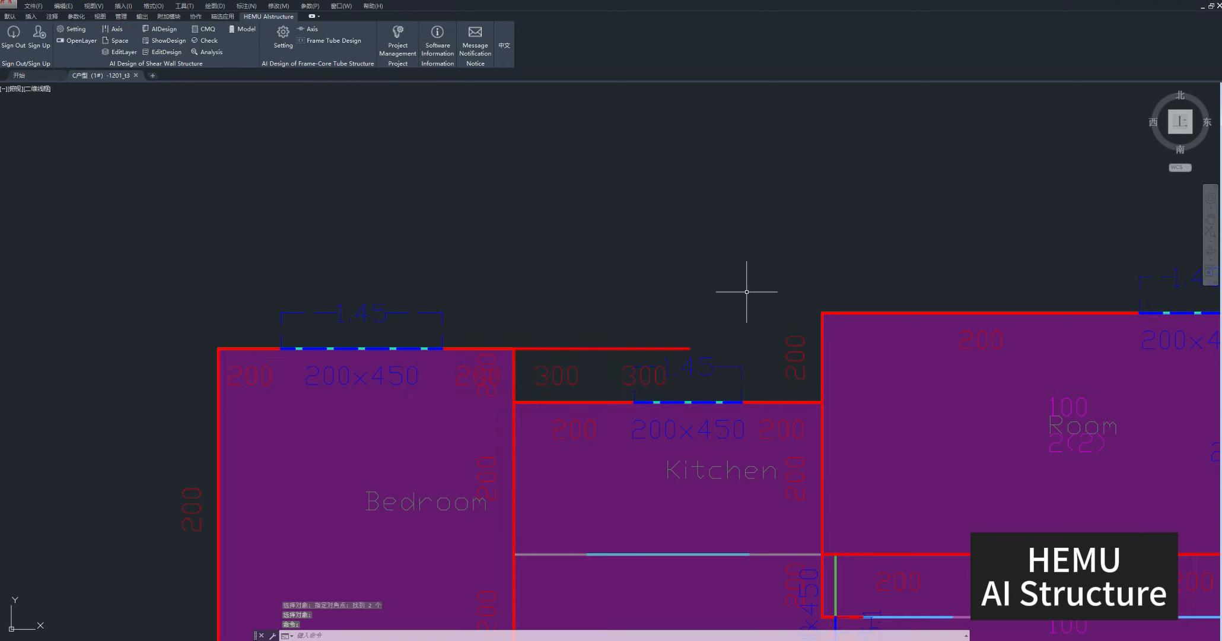
Delete the new shear wall segments above the Kitchen along with their thickness labels.
left_click(608, 362)
left_click(572, 318)
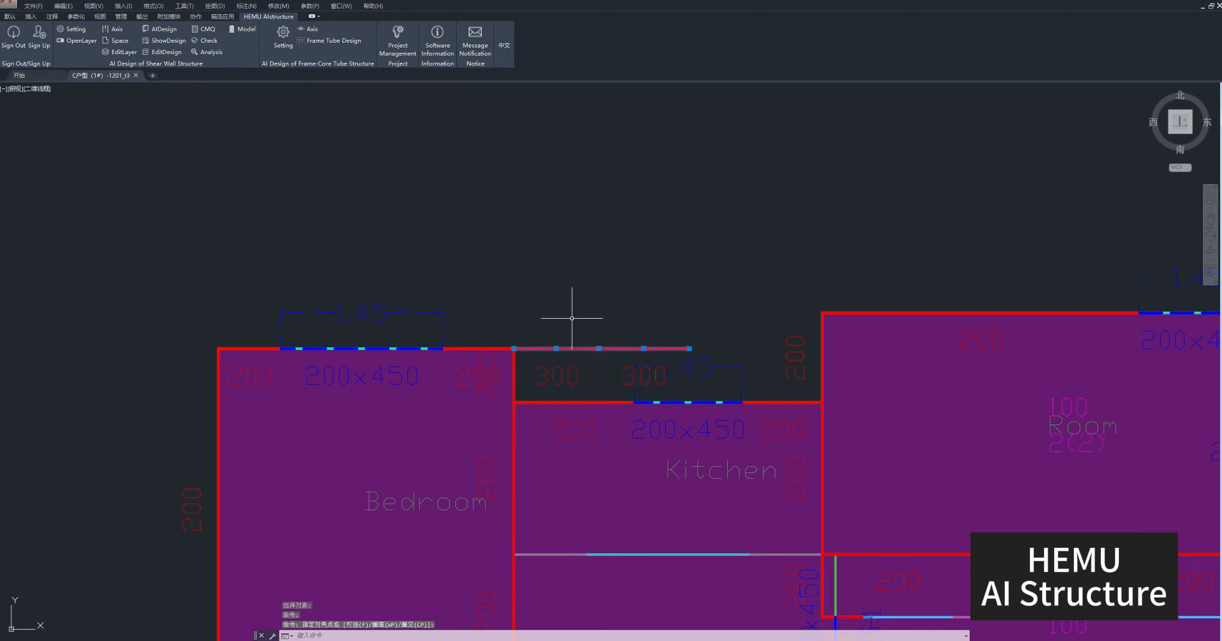
left_click(562, 368)
left_click(630, 368)
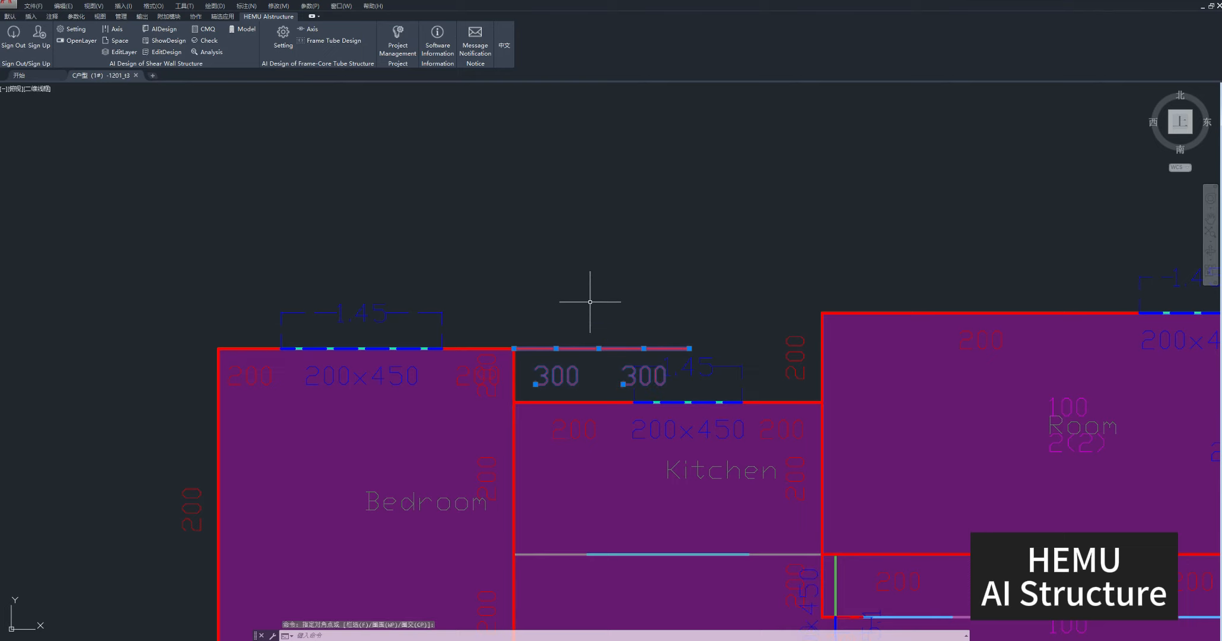
key("Delete")
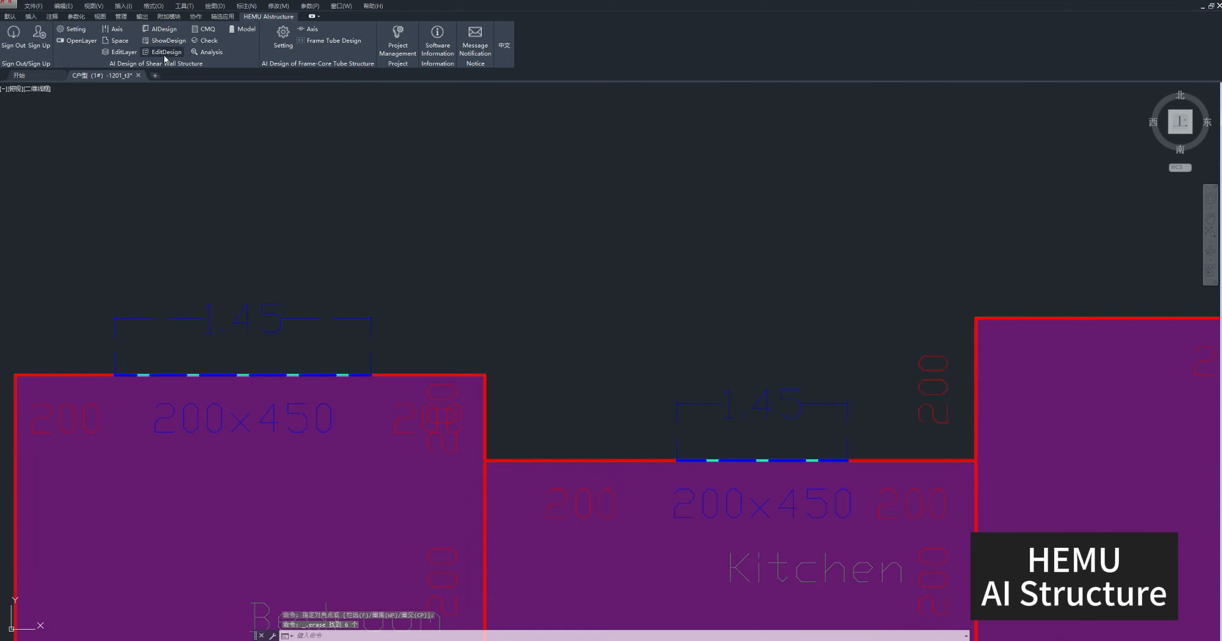
Create 200x400 mm beams with dead load 1.45 and live load 1 kN/m, running up from the Bedroom's upper right corner and then right.
left_click(164, 52)
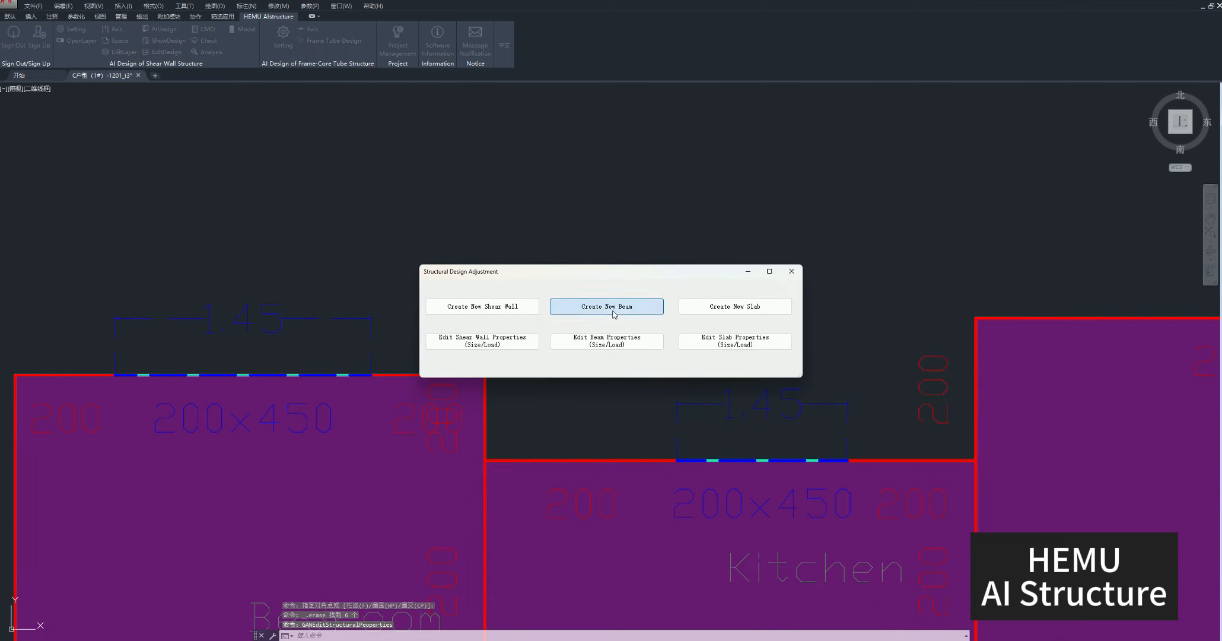
left_click(644, 306)
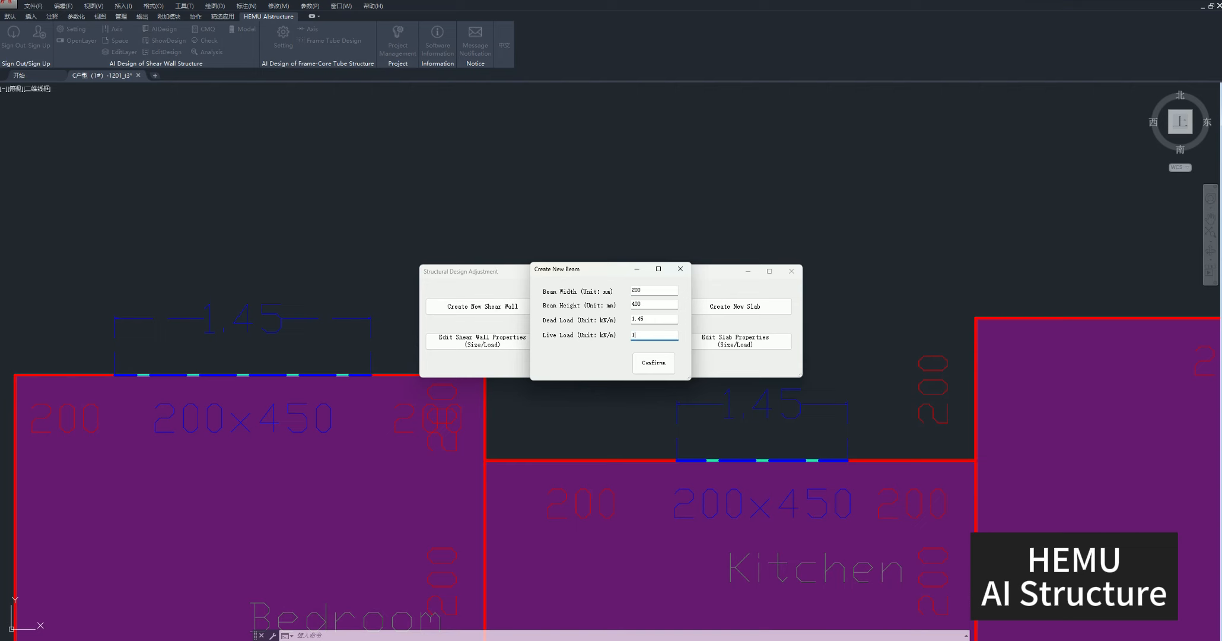
left_click(653, 362)
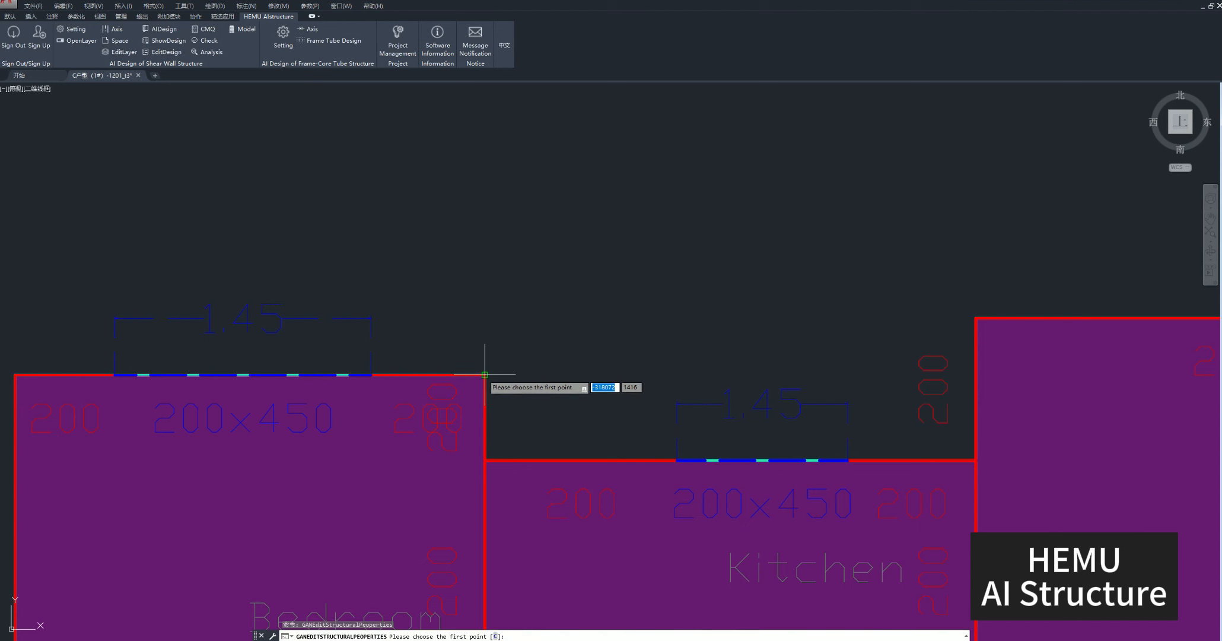
left_click(484, 375)
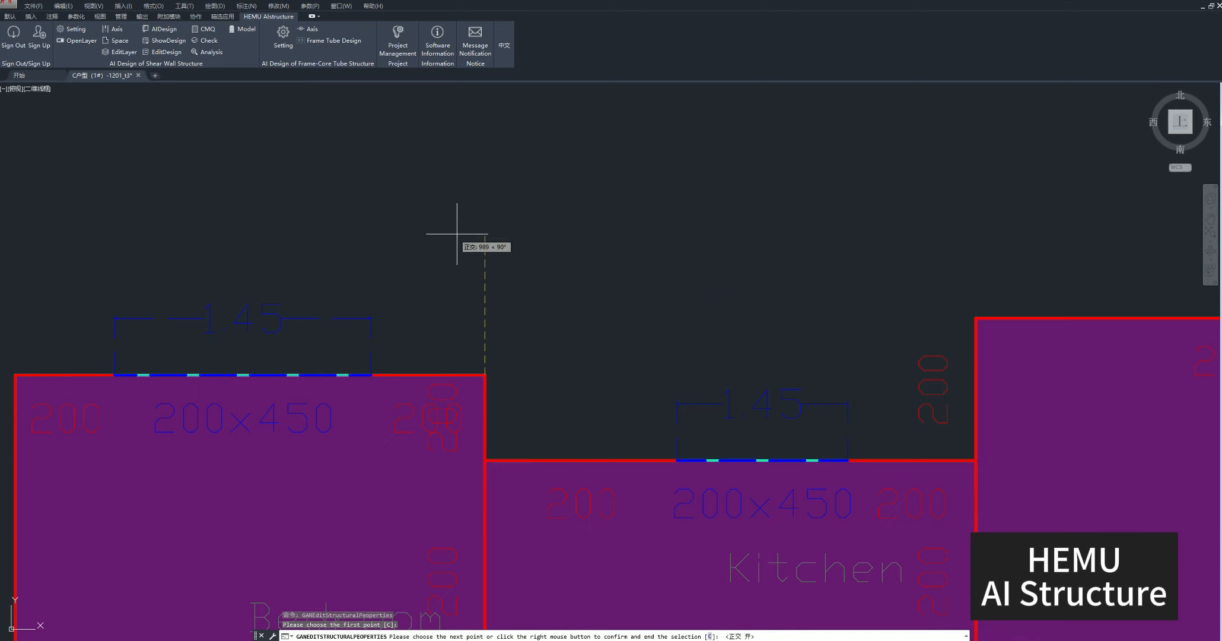
left_click(486, 240)
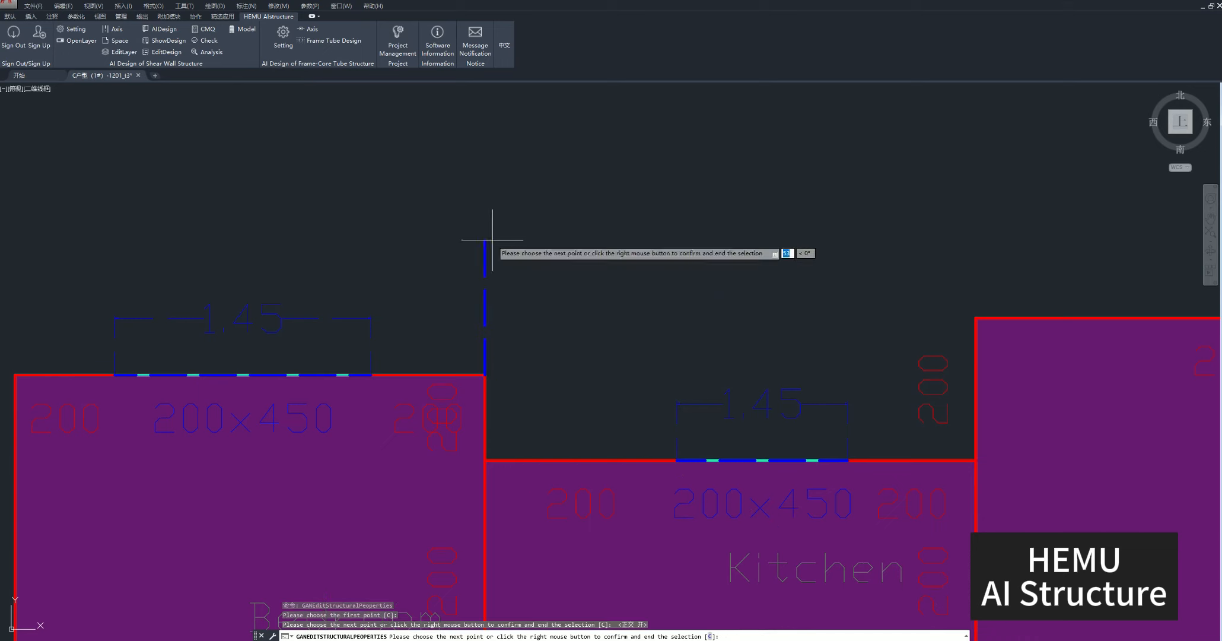
left_click(716, 240)
right_click(717, 242)
left_click(736, 251)
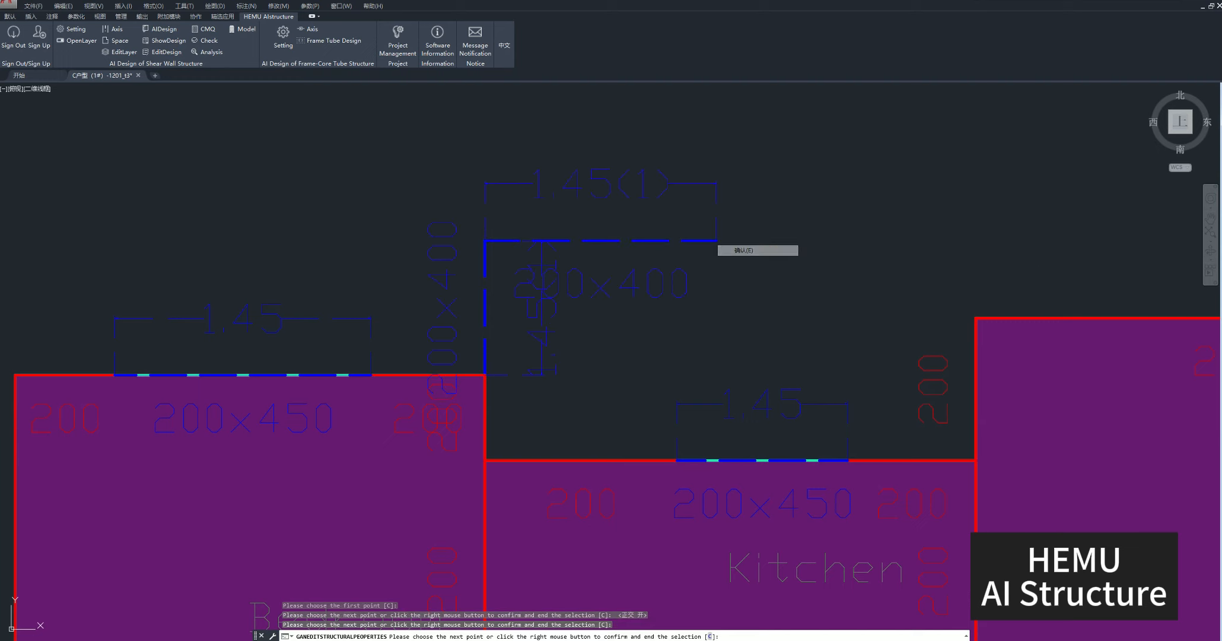
Inspect the new L-shaped beam run above the Kitchen together with its size and load labels.
middle_click_drag(657, 339, 684, 391)
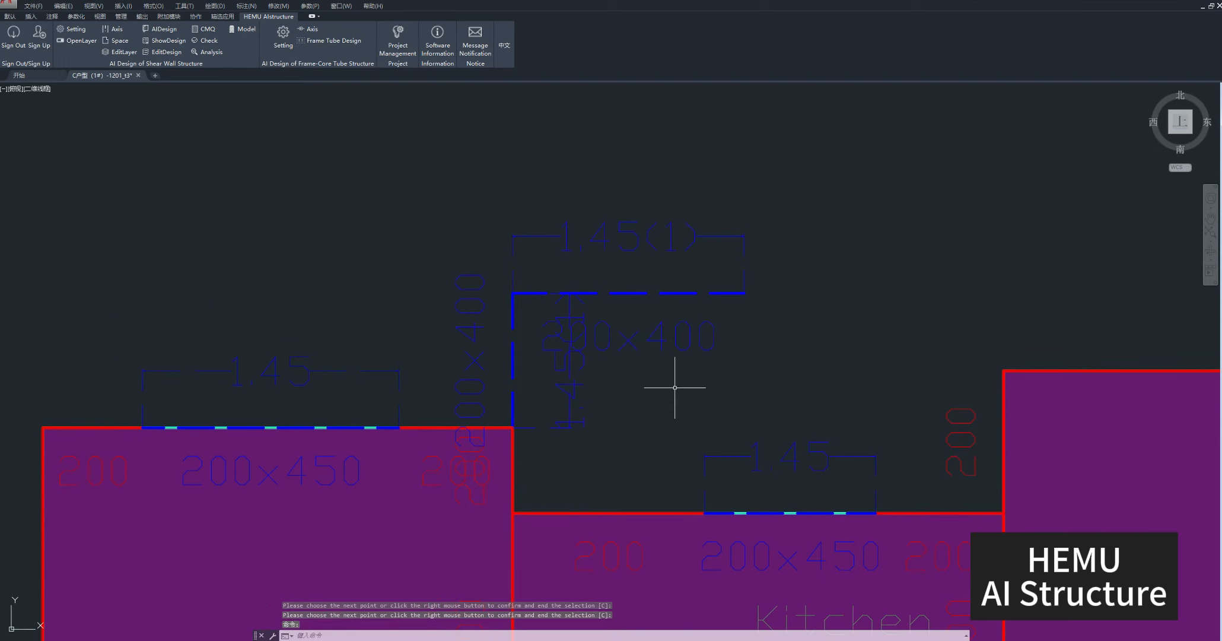
left_click(728, 423)
left_click(512, 212)
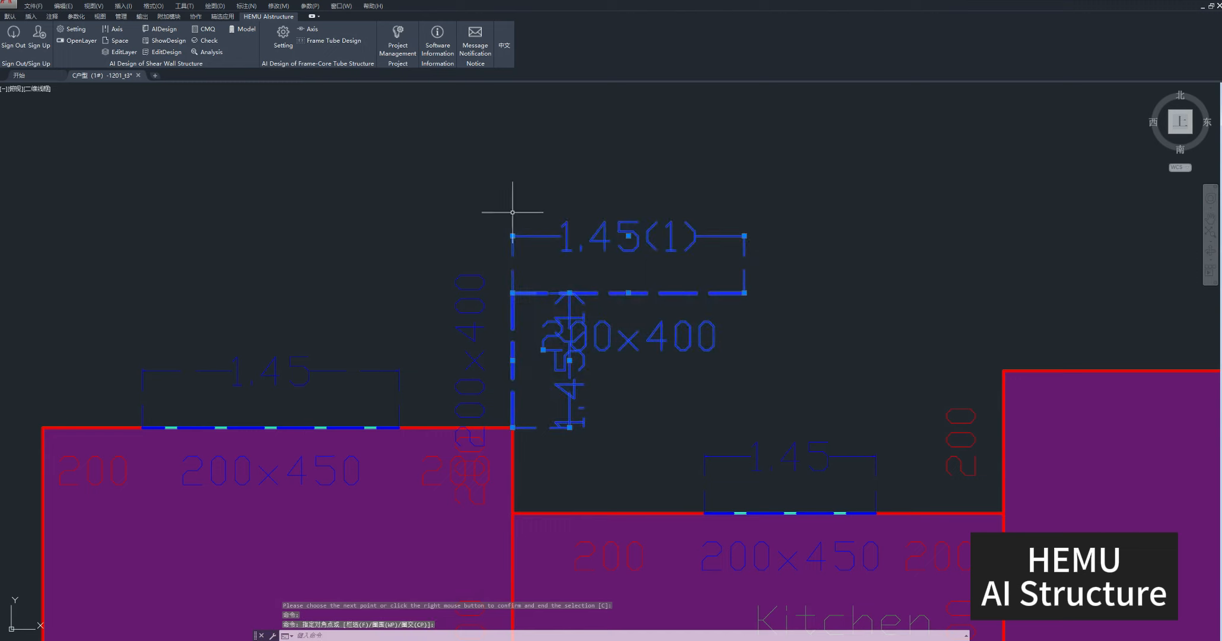
key("Escape")
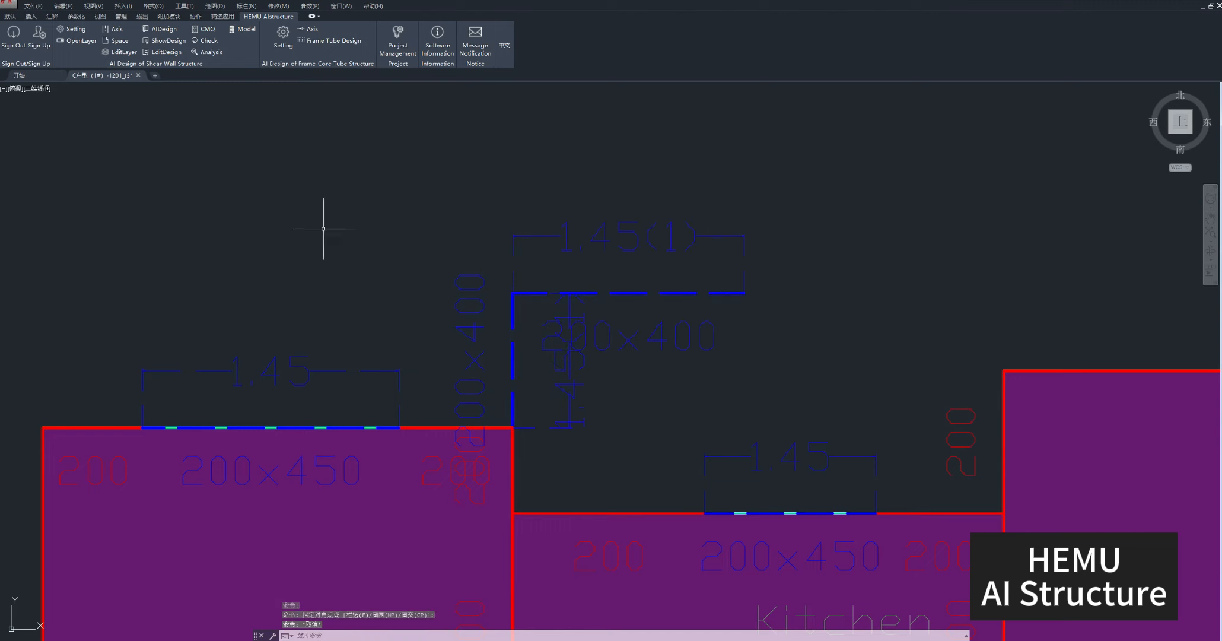
Set the new horizontal beam's height to 450 mm and live load to 2 kN/m, and check its size and load labels.
left_click(163, 53)
left_click(606, 343)
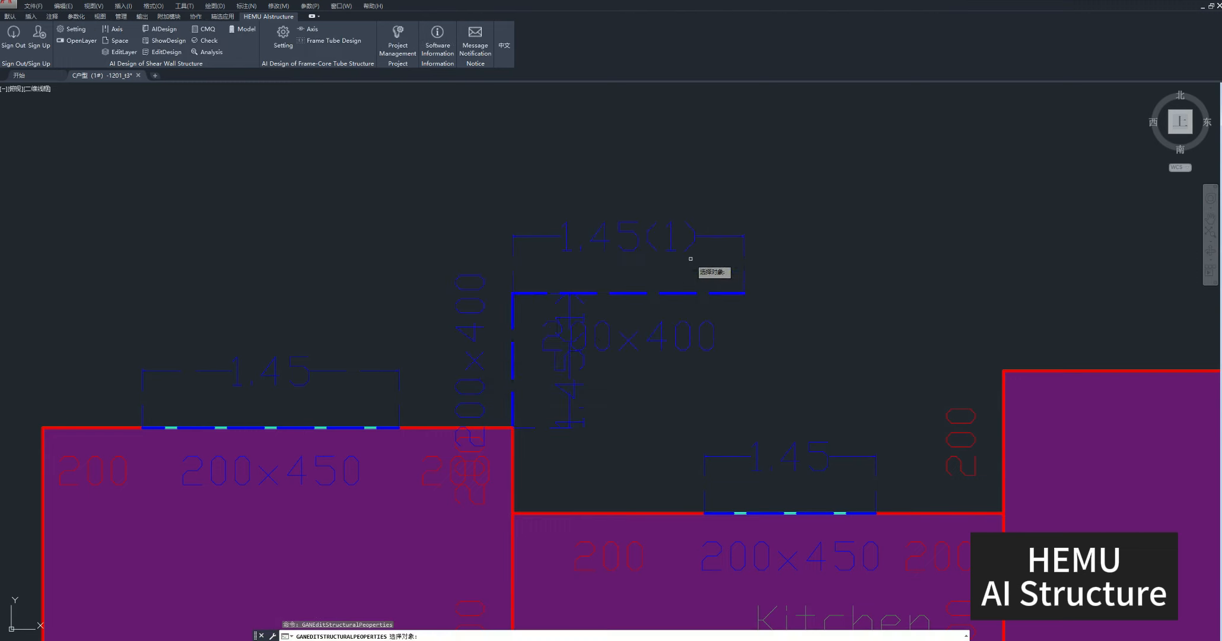
left_click(653, 303)
left_click(639, 276)
key("Return")
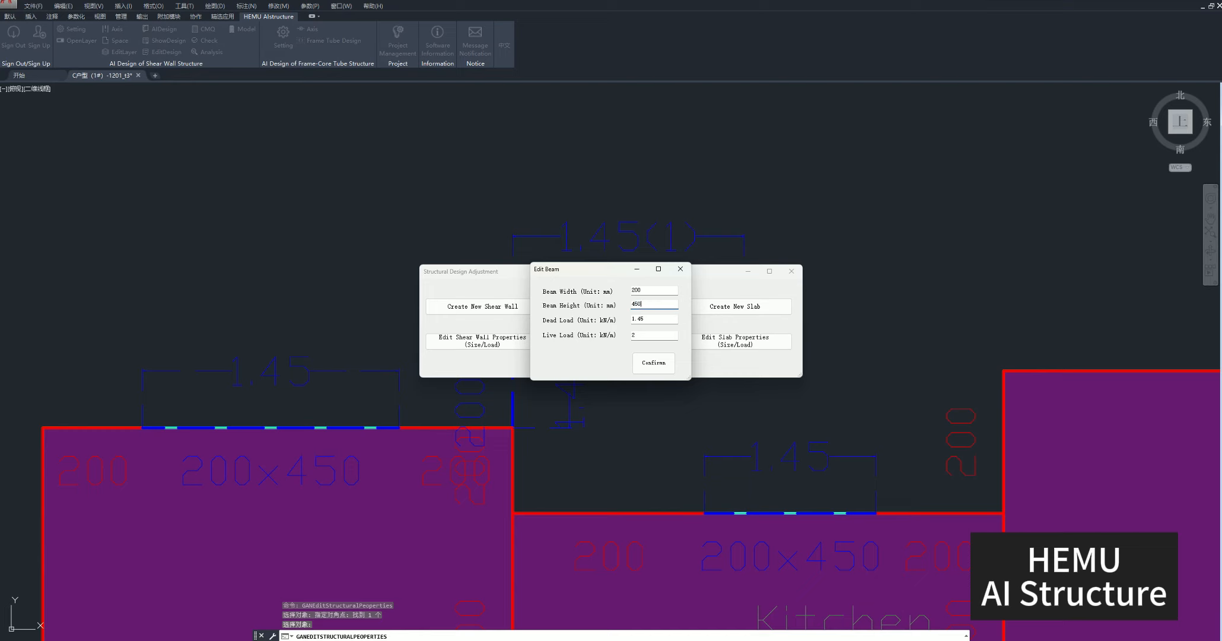
left_click(653, 362)
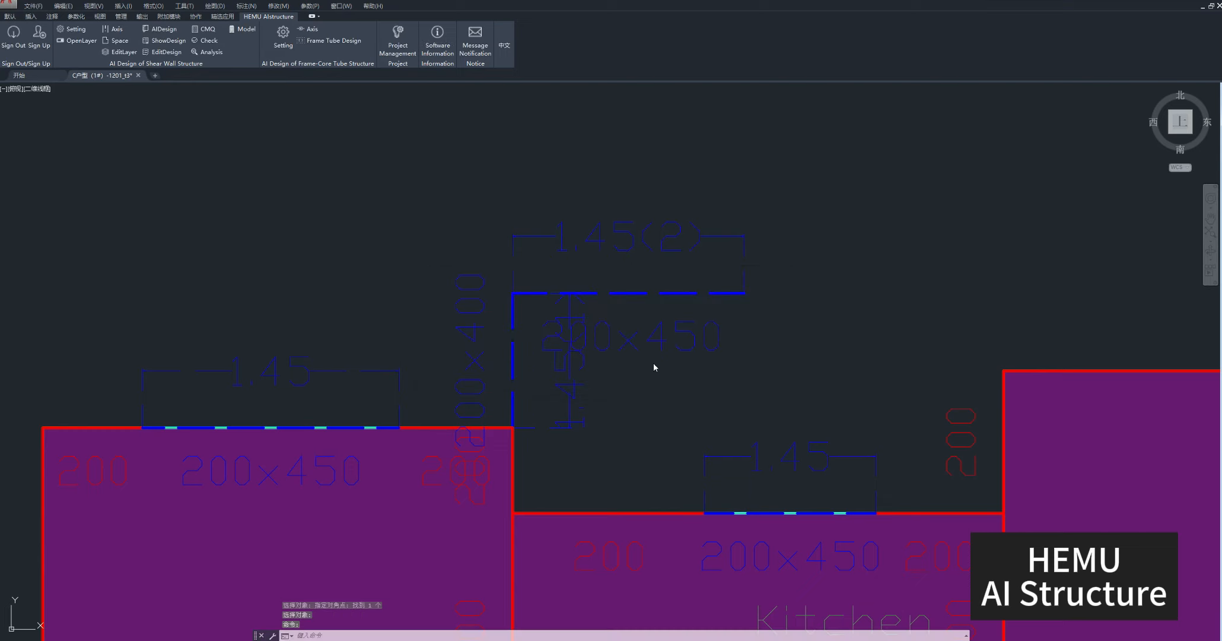
left_click(678, 328)
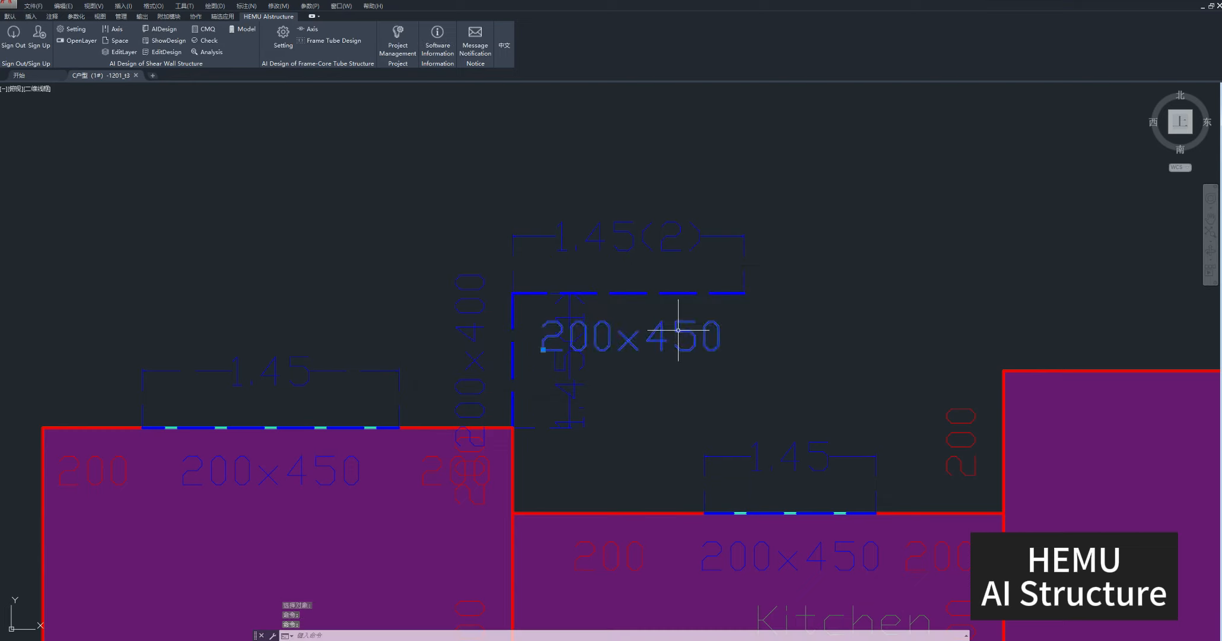
left_click(675, 233)
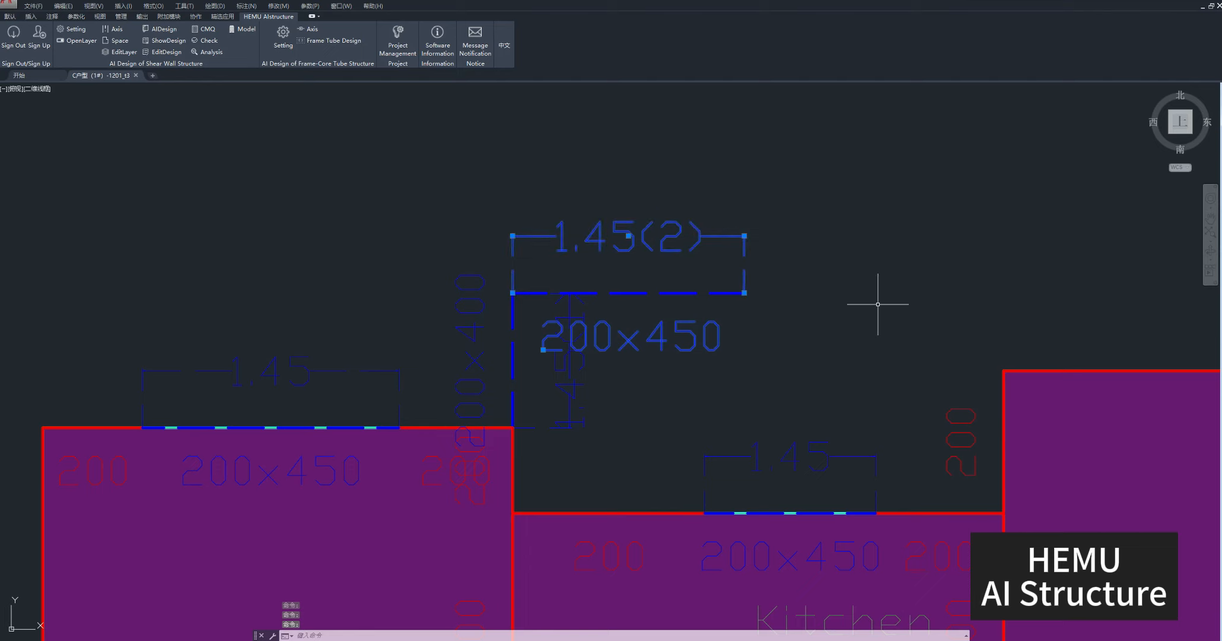